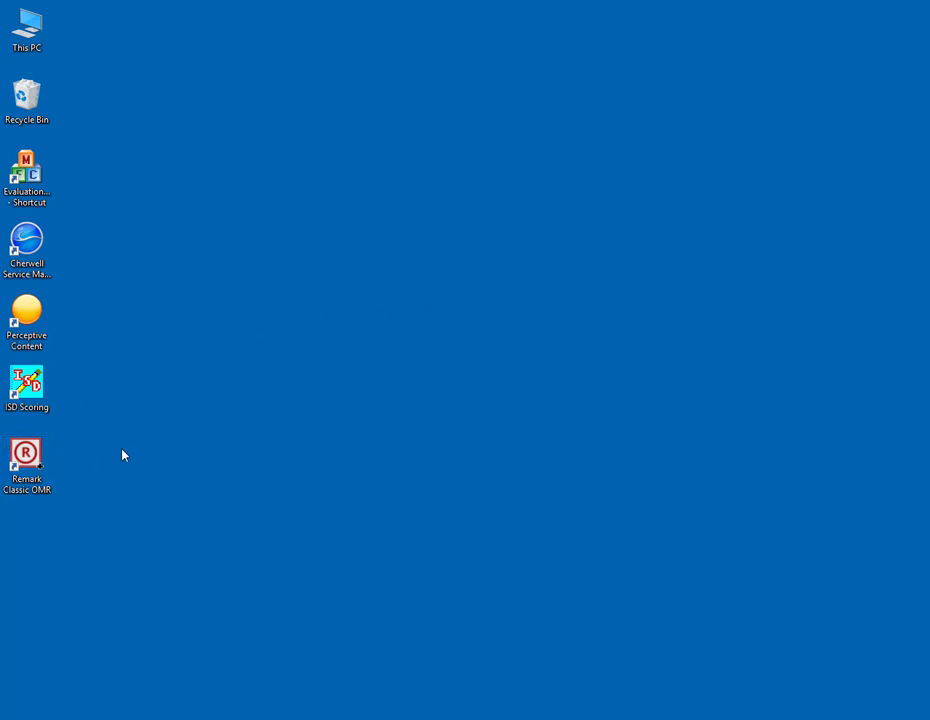
Launch Remark Classic OMR and open the SVSU_96837-2.rco form template.
double_click(27, 458)
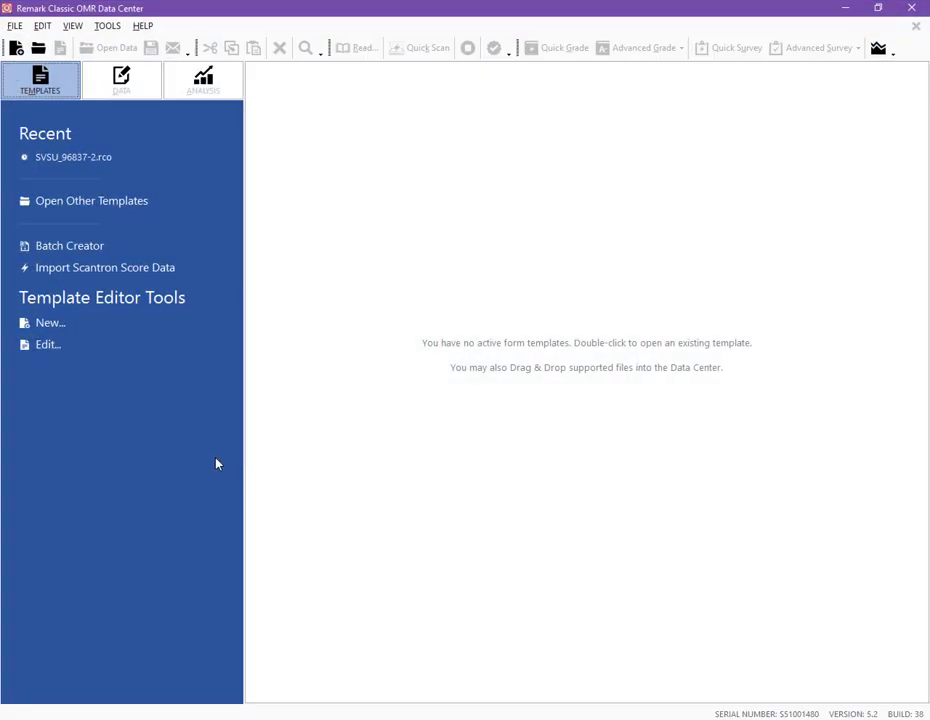
left_click(101, 205)
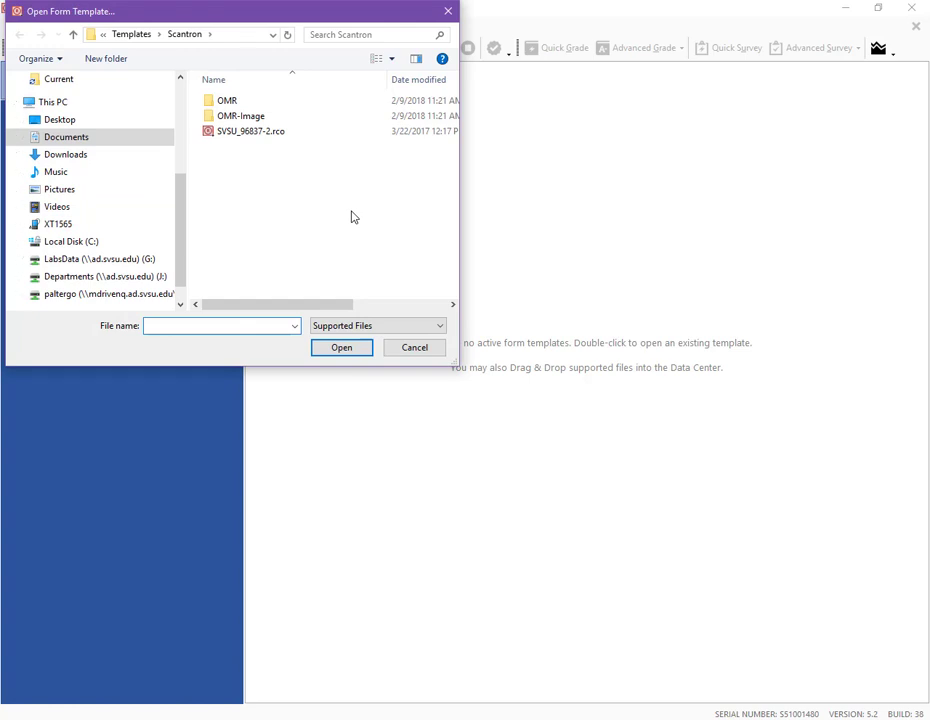
double_click(268, 139)
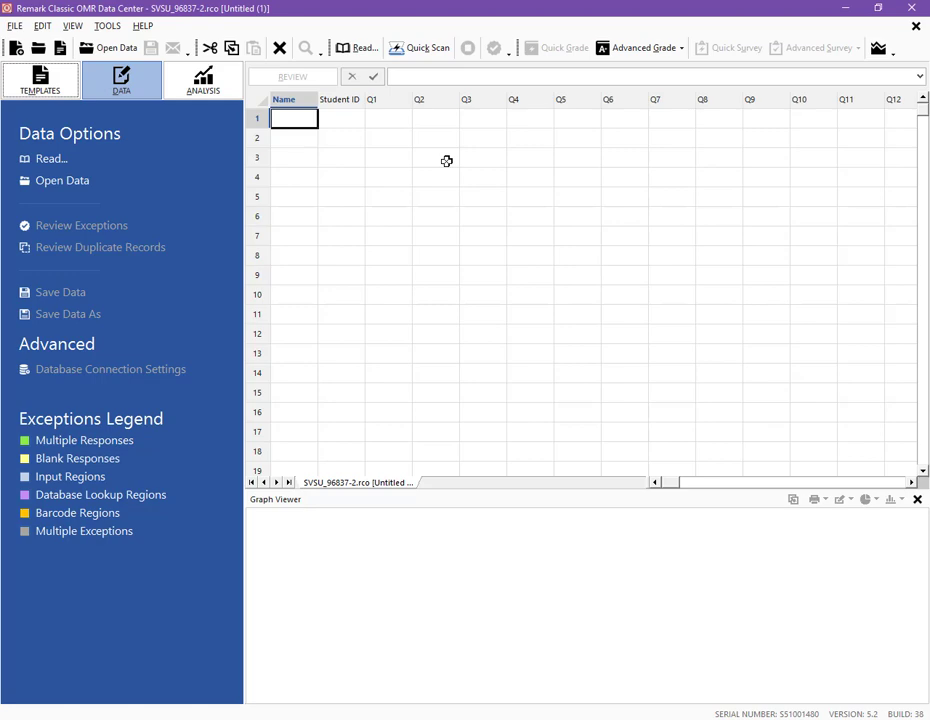
Scan the five answer sheets, including the TEST B KEY, and stop scanning.
left_click(364, 50)
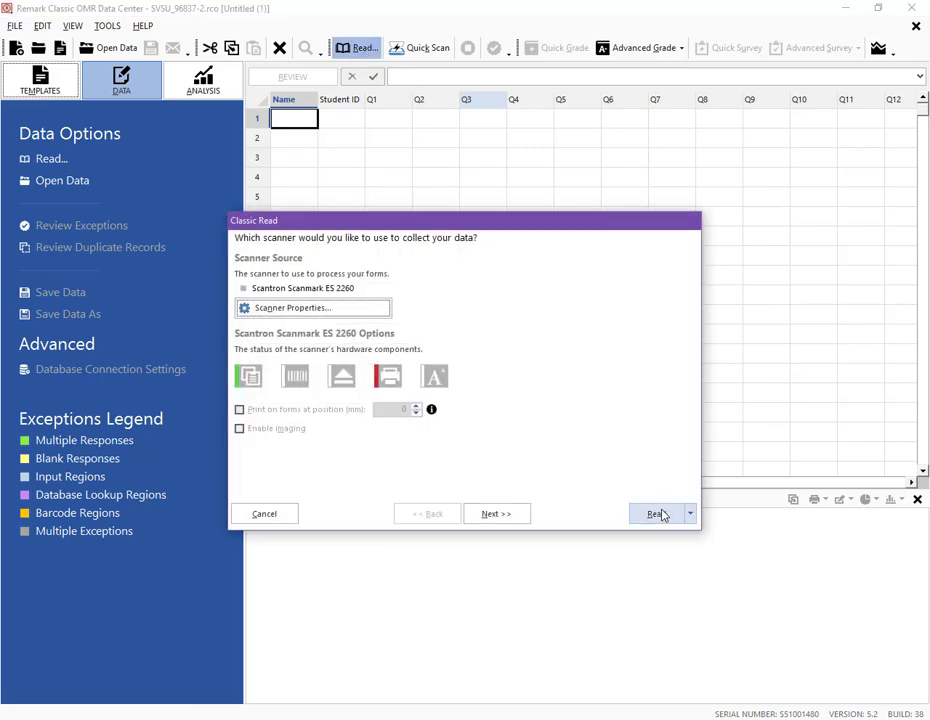
left_click(657, 515)
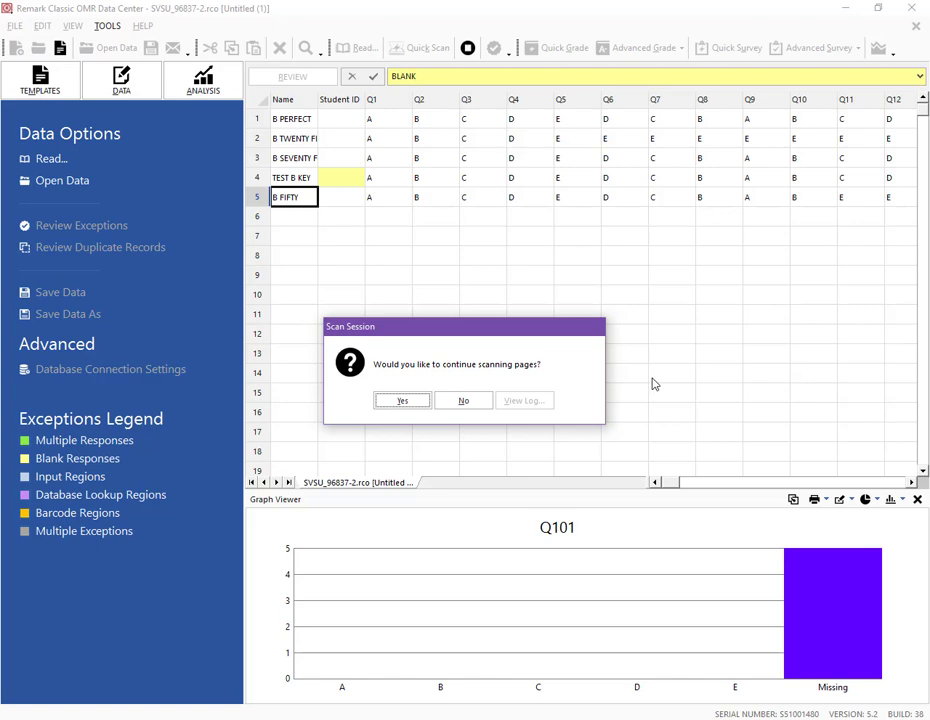
left_click(463, 401)
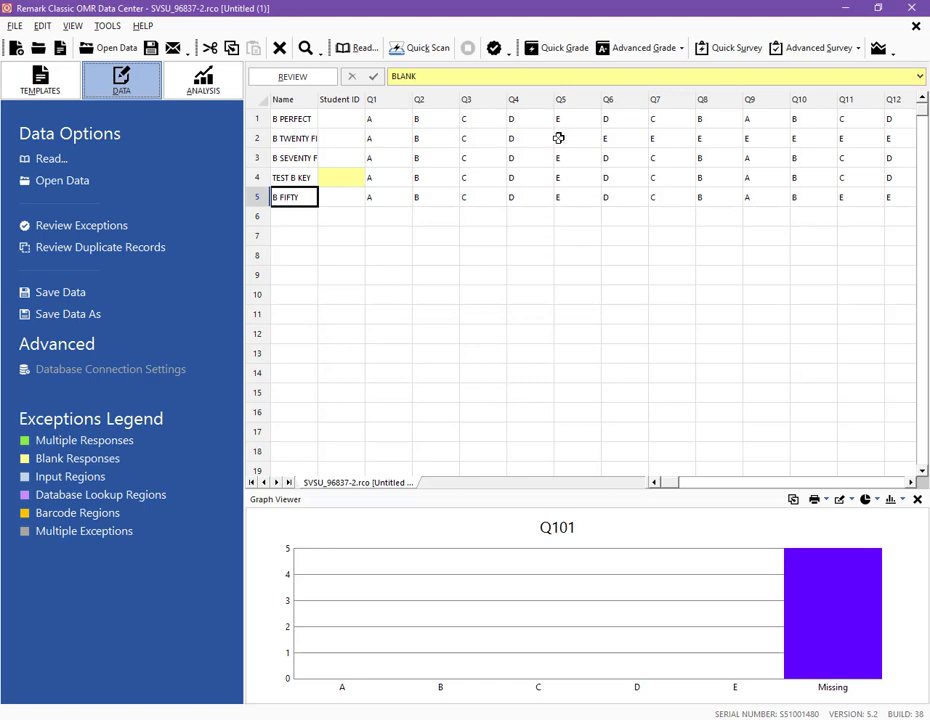
Quick Grade the sheets and sort the Student Statistics report by Respondent ID ascending.
left_click(565, 57)
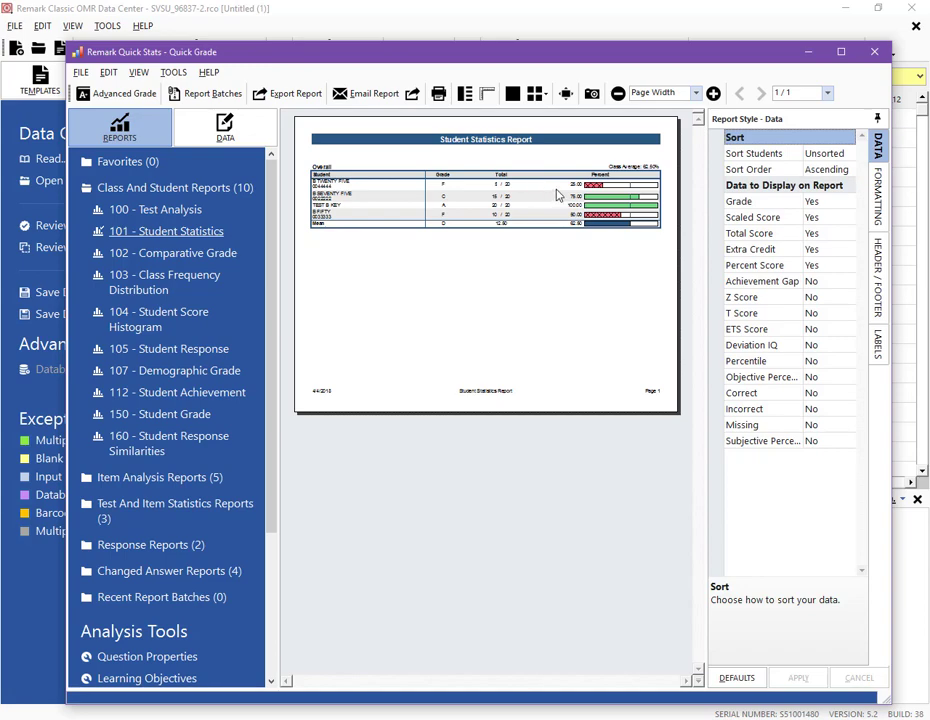
left_click(848, 158)
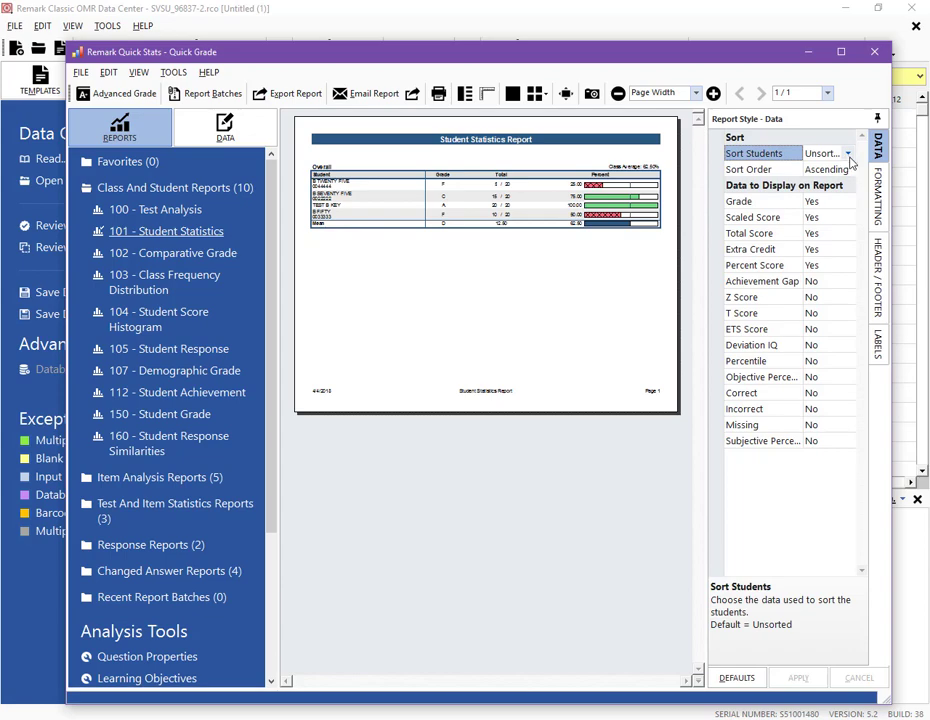
left_click(848, 155)
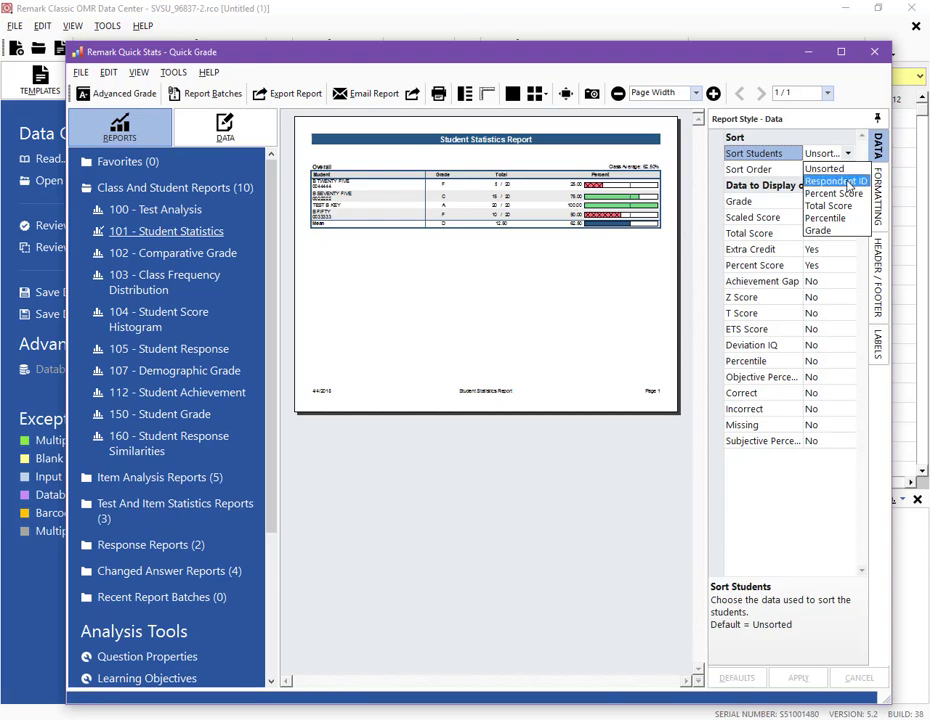
left_click(846, 182)
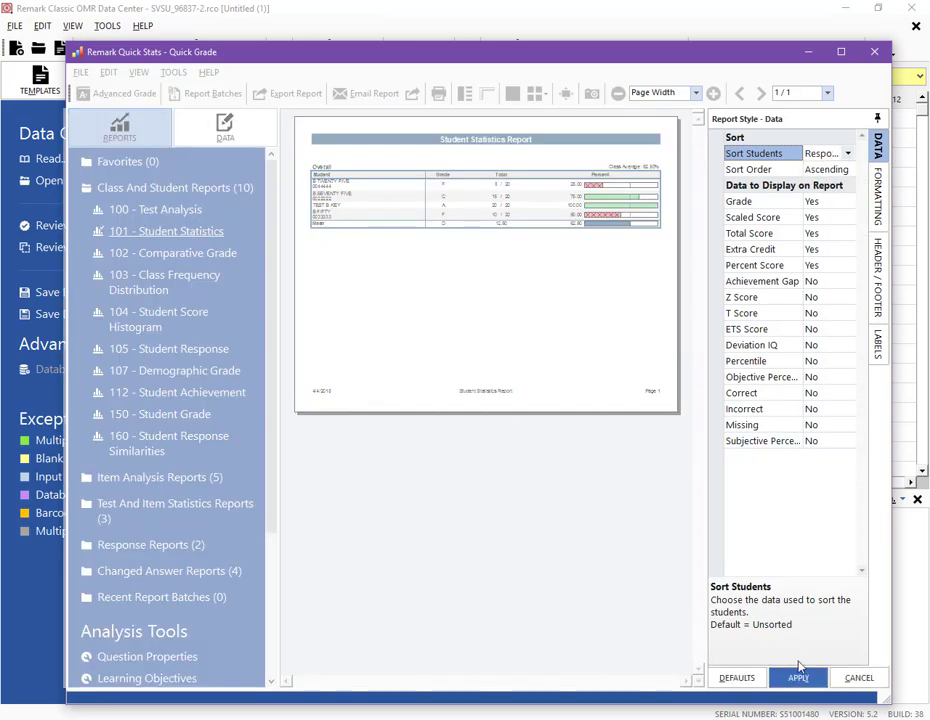
left_click(799, 679)
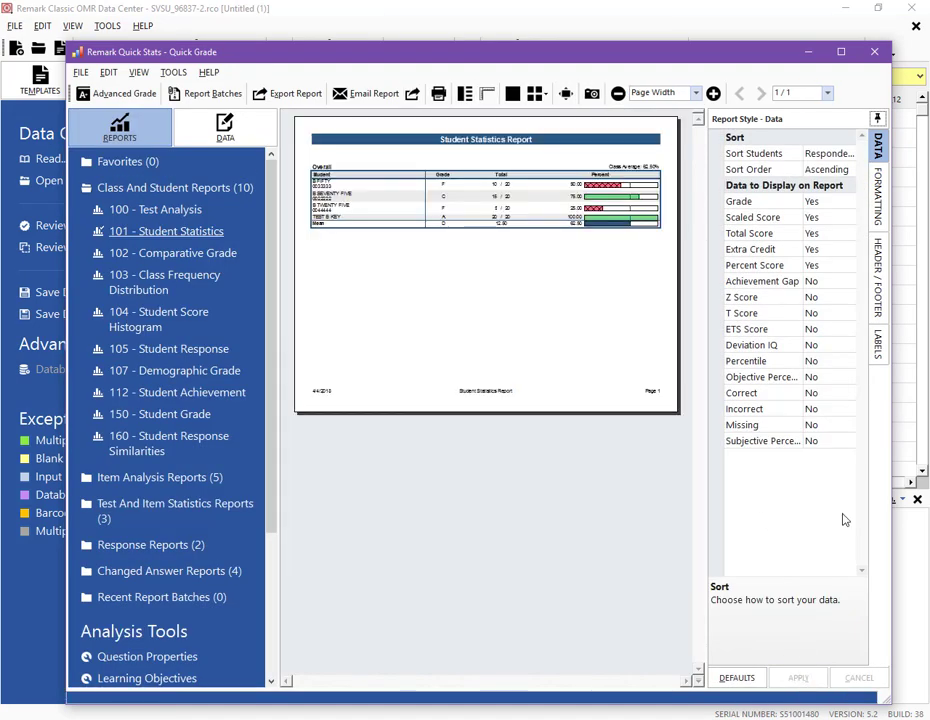
Append the instructor's name and 'Test 1' to the report title, repeating the header on every page.
left_click(876, 291)
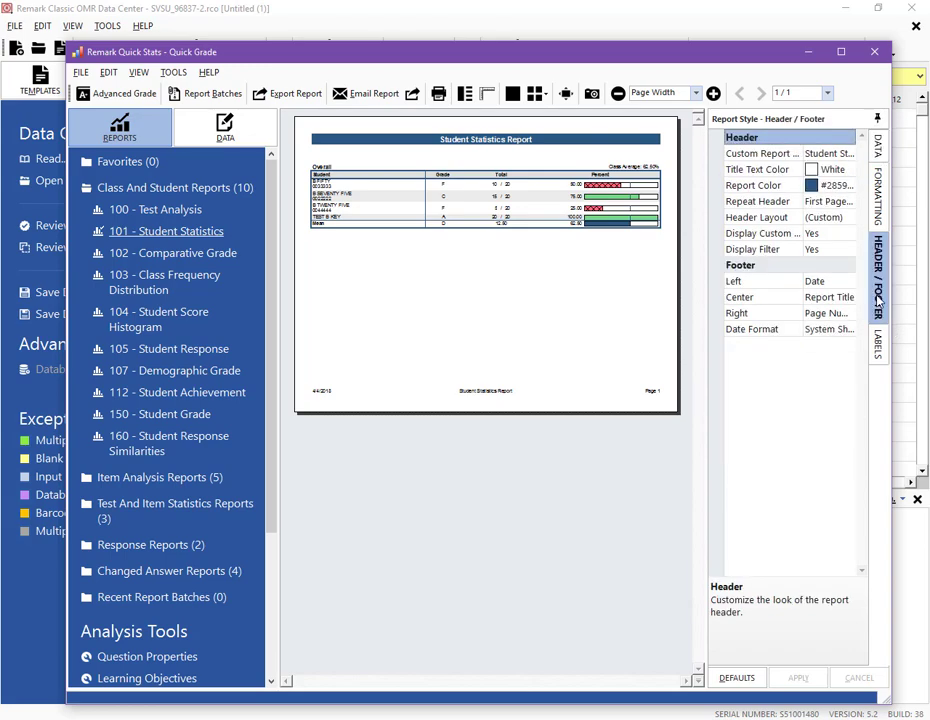
left_click(845, 155)
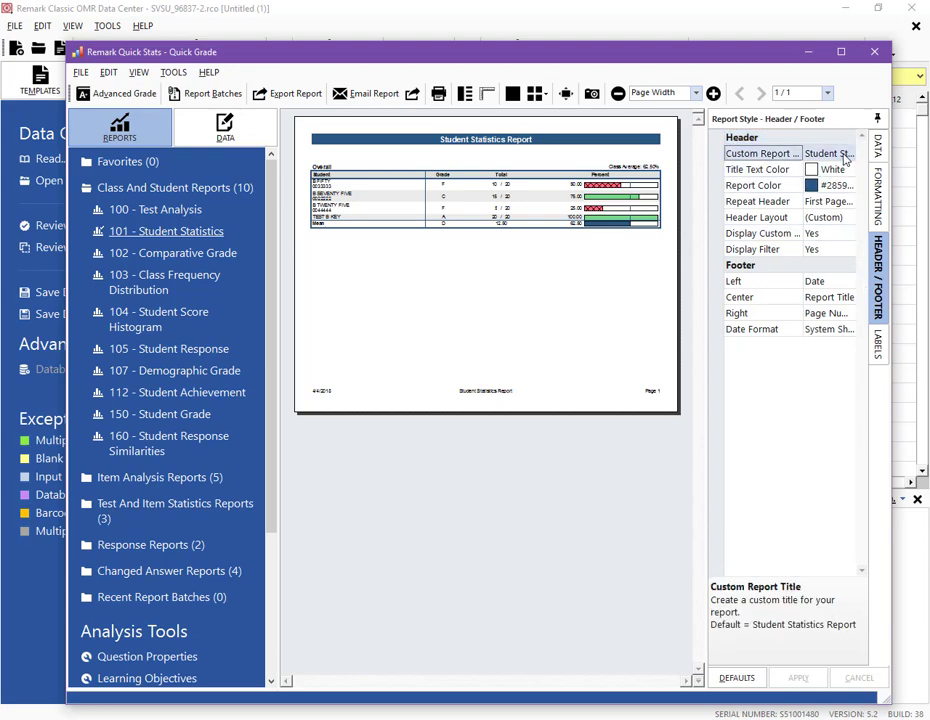
left_click(844, 156)
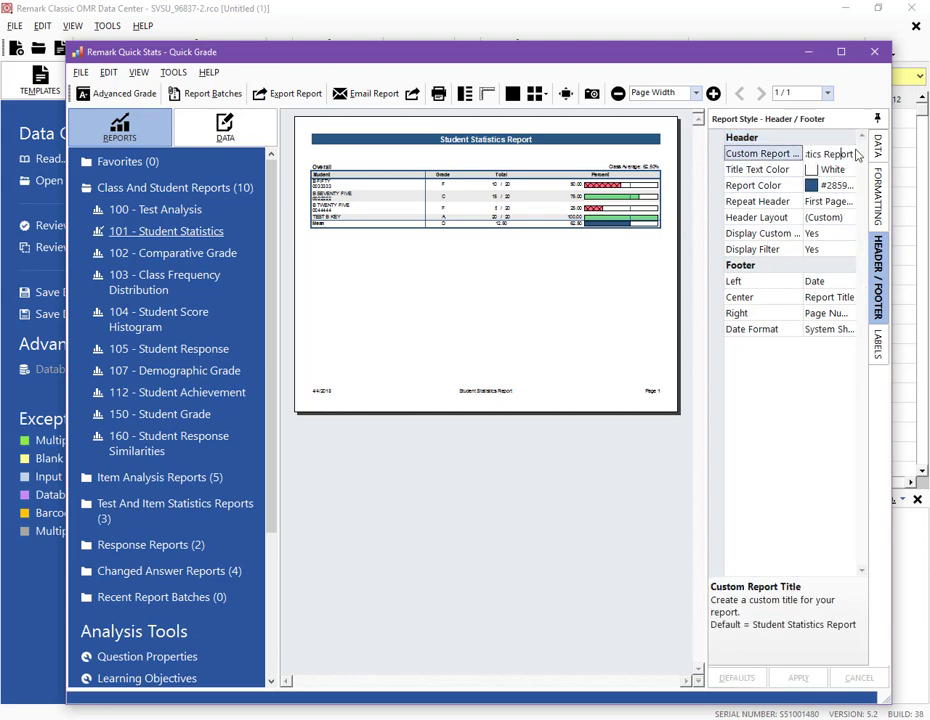
type("- F")
type(" Allergott")
type(" - Tes")
type("t 1")
left_click(841, 201)
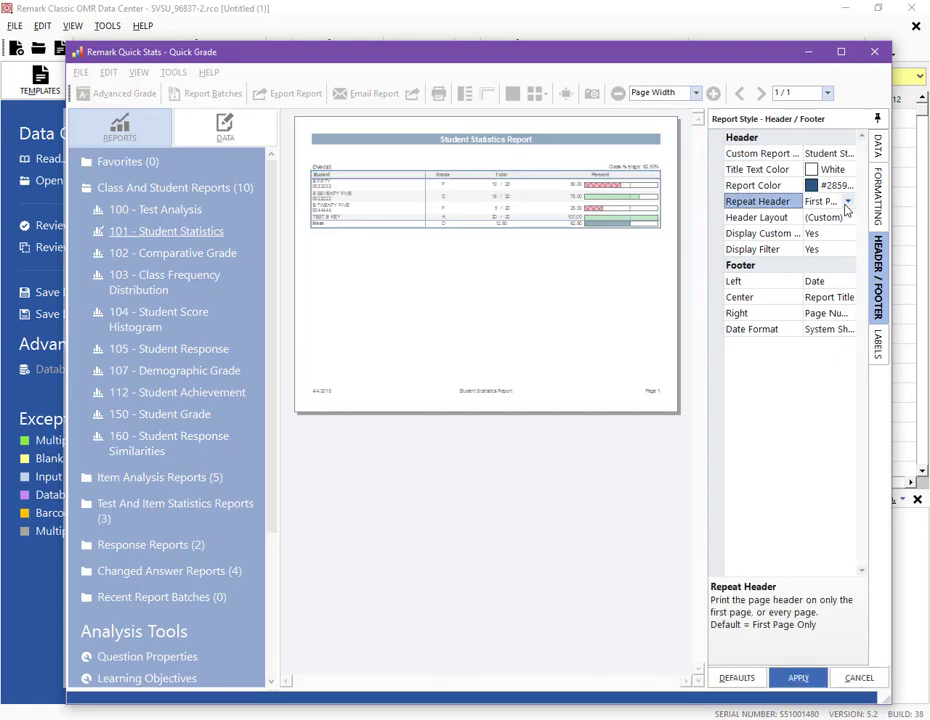
left_click(848, 202)
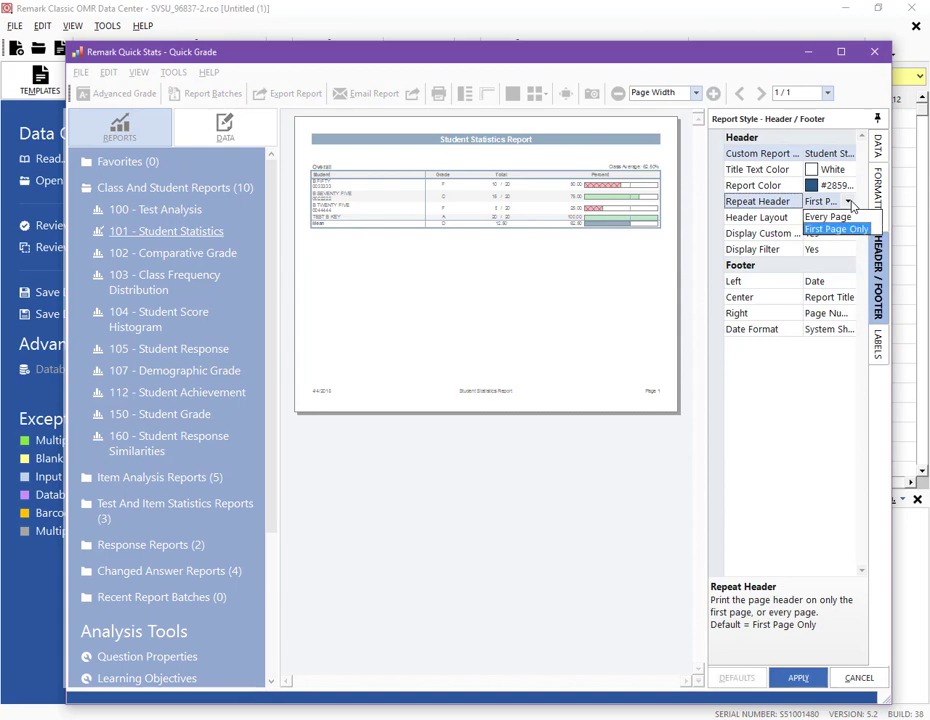
left_click(846, 216)
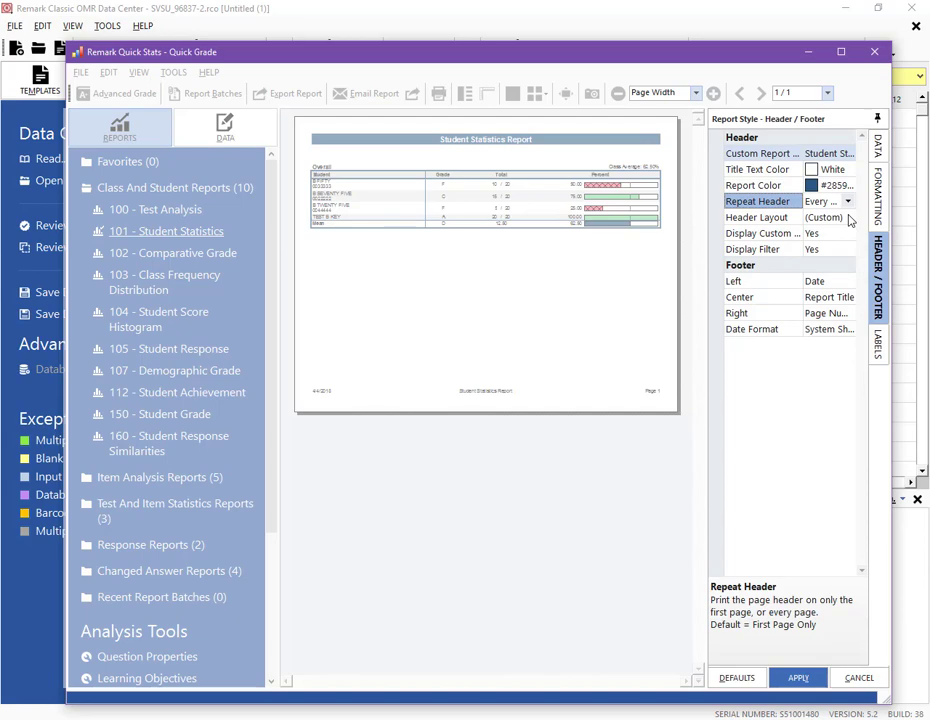
left_click(808, 682)
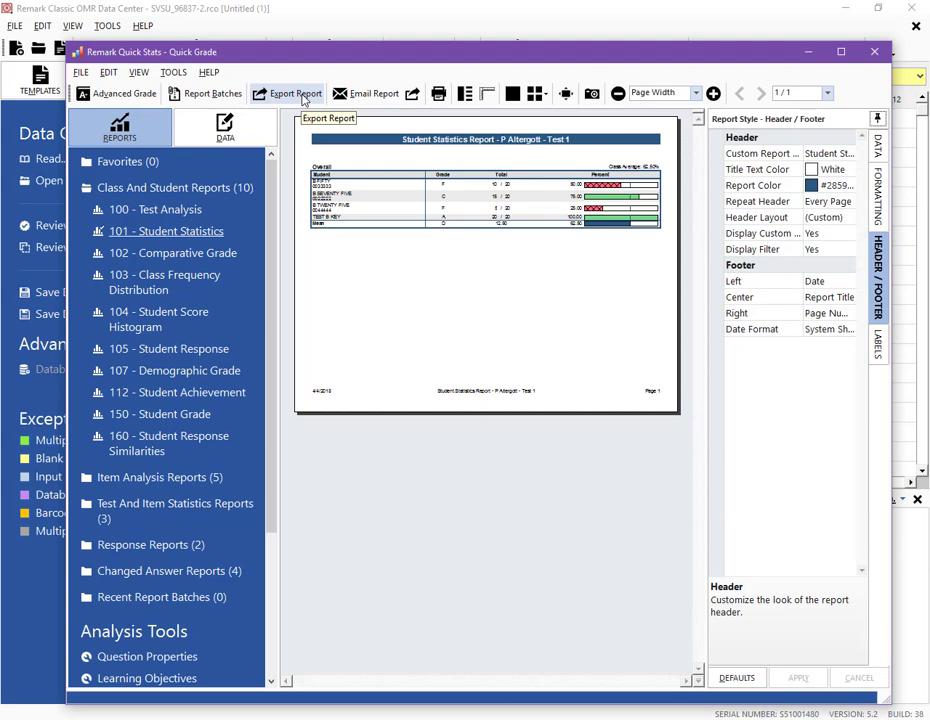
Export the report as a PDF to the home drive, named with the title, instructor's name and 'Test'.
left_click(298, 98)
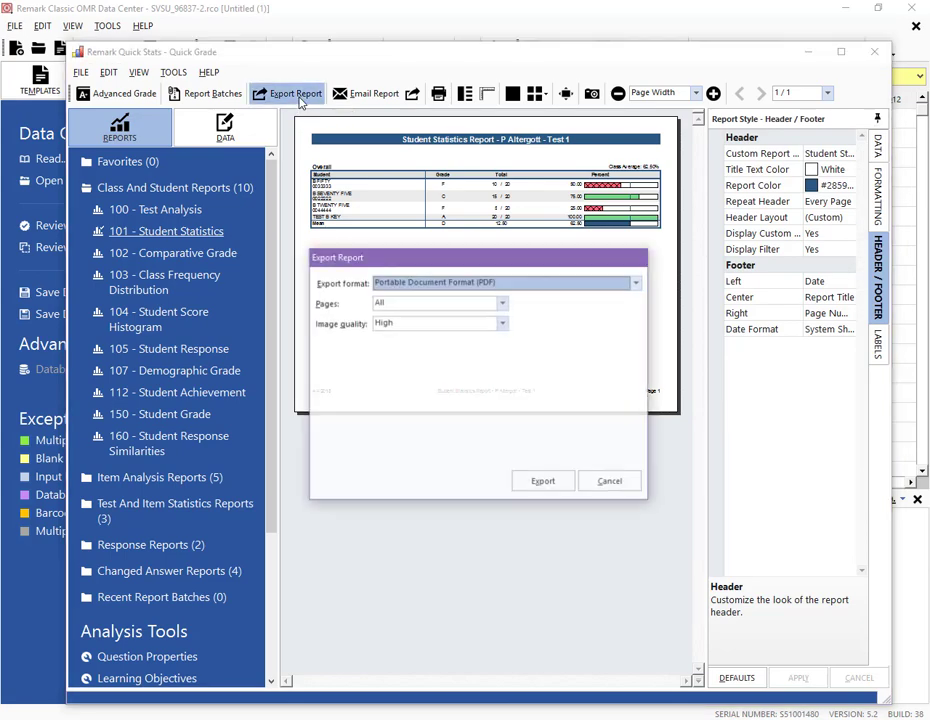
left_click(637, 285)
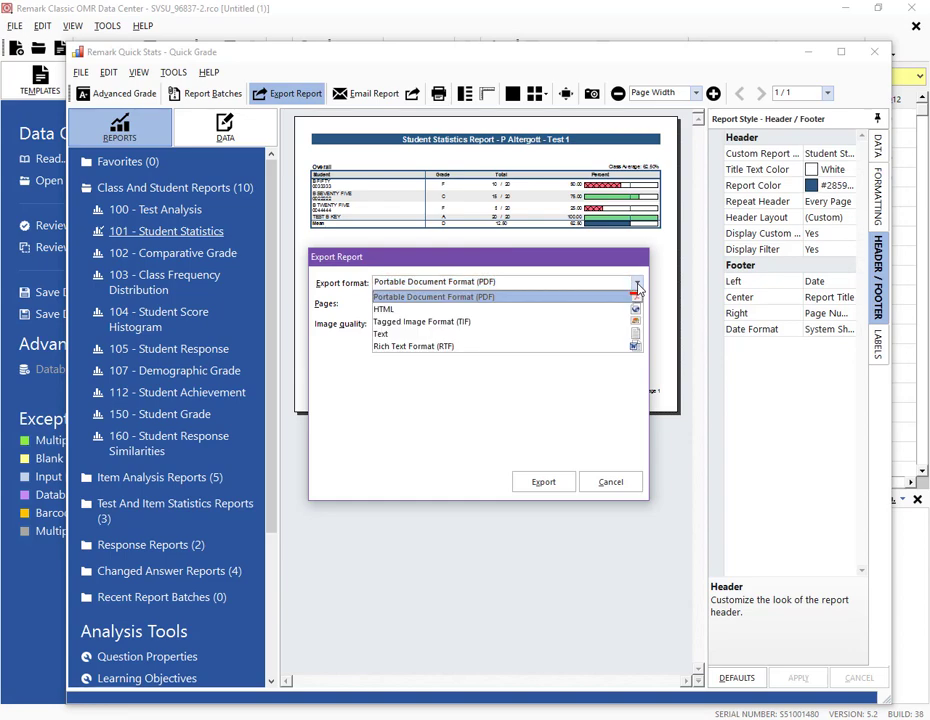
left_click(603, 298)
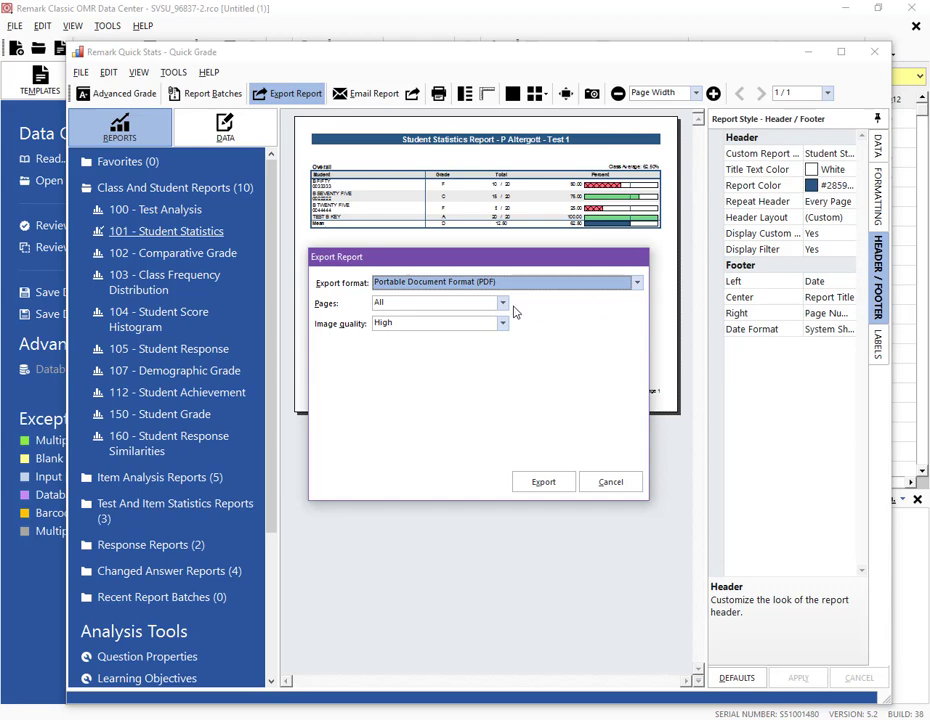
left_click(549, 486)
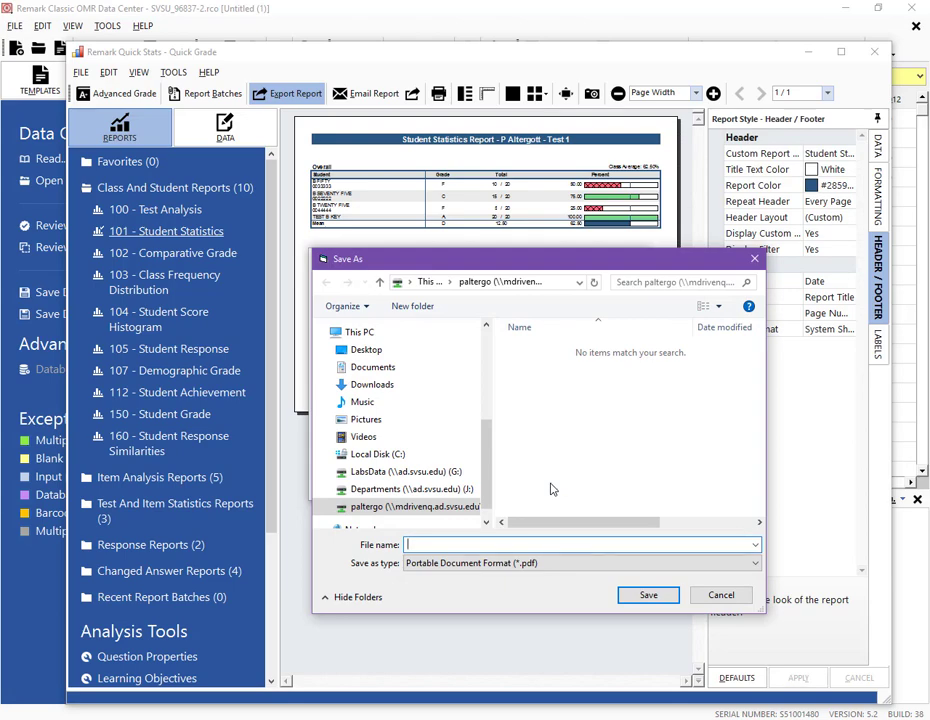
left_click(448, 508)
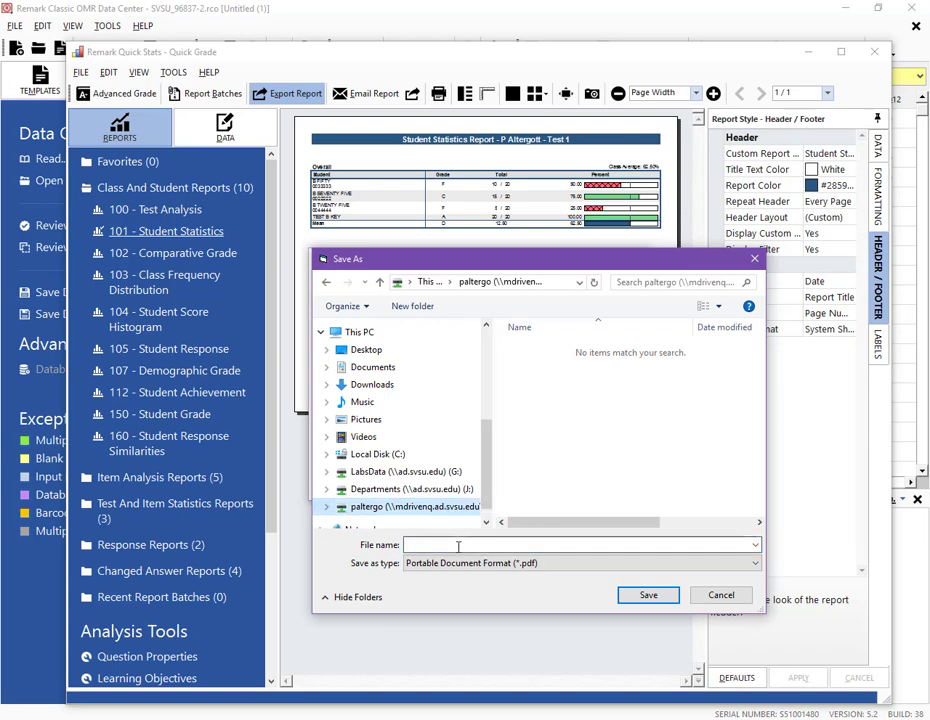
left_click(458, 543)
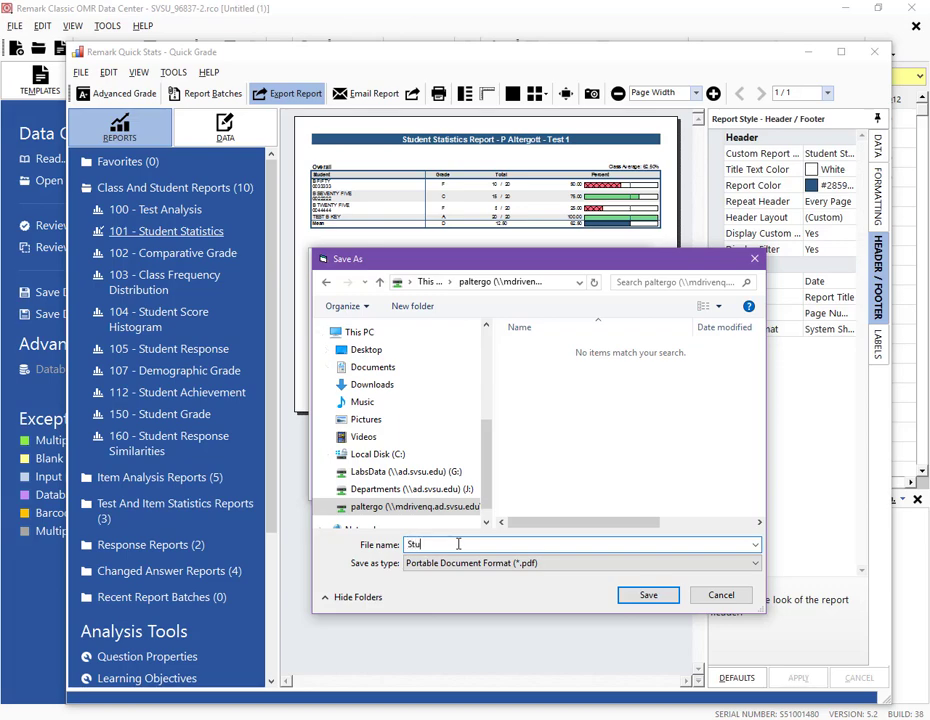
type("Student Statistics Report - P Altergott - ")
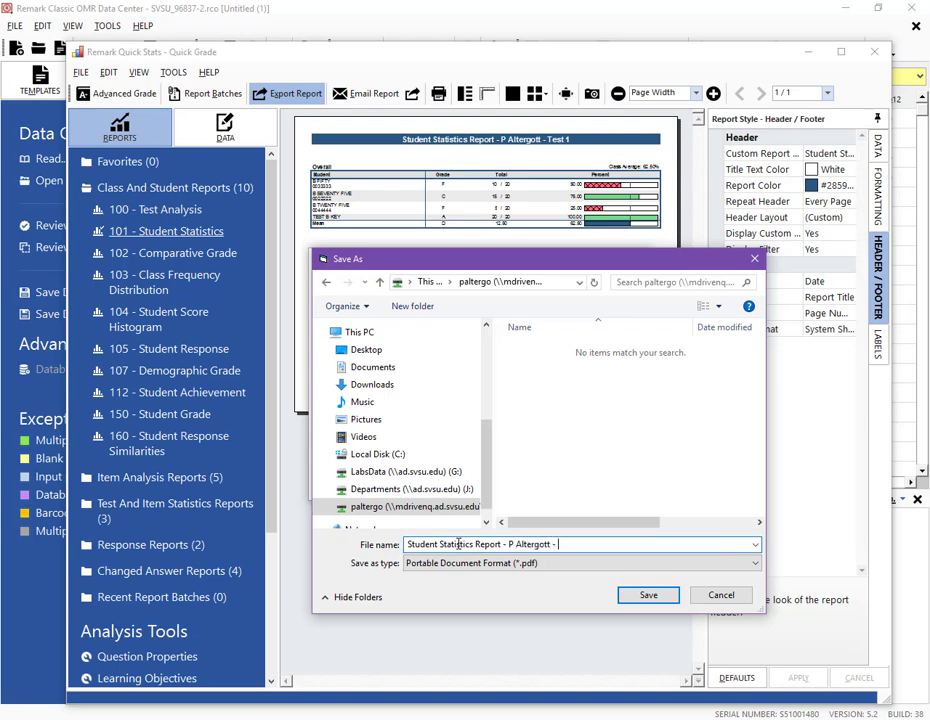
type("Test 1")
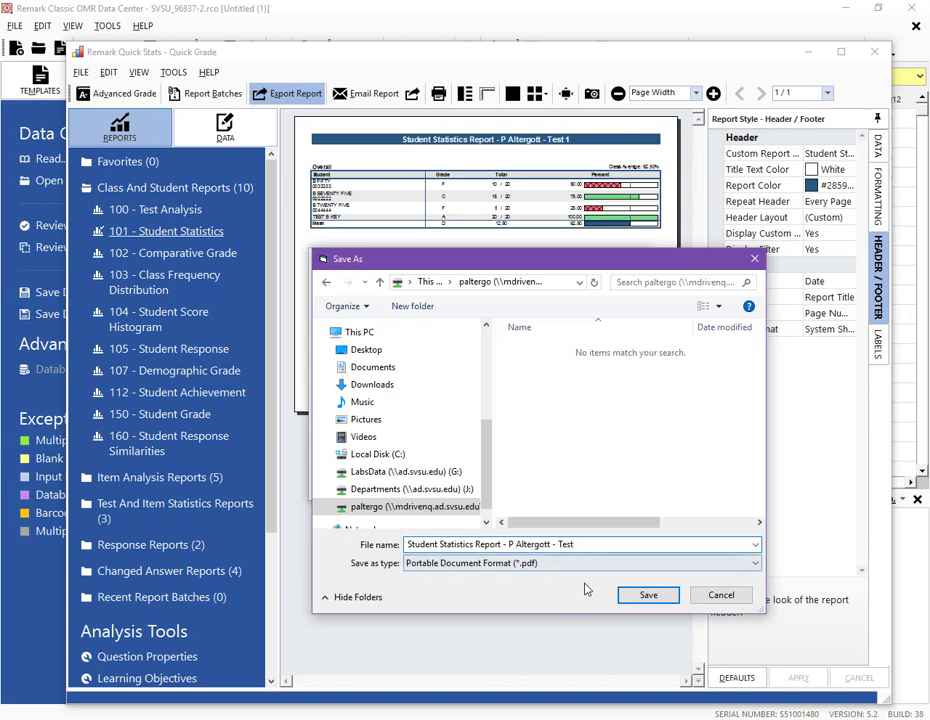
left_click(648, 595)
key("Return")
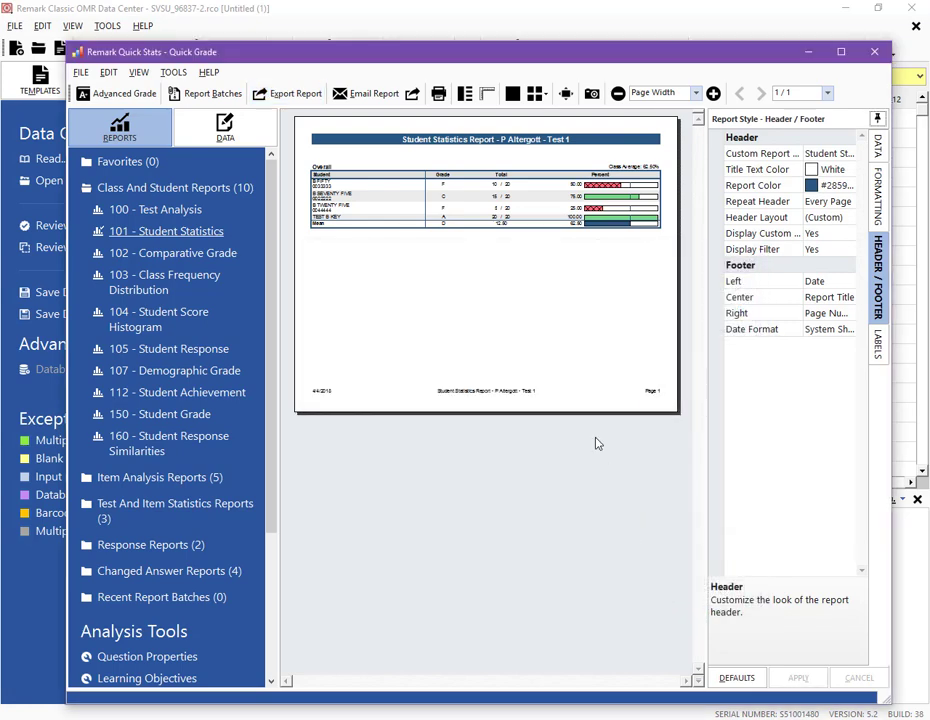
Print the Student Statistics report on the selected printer.
left_click(439, 94)
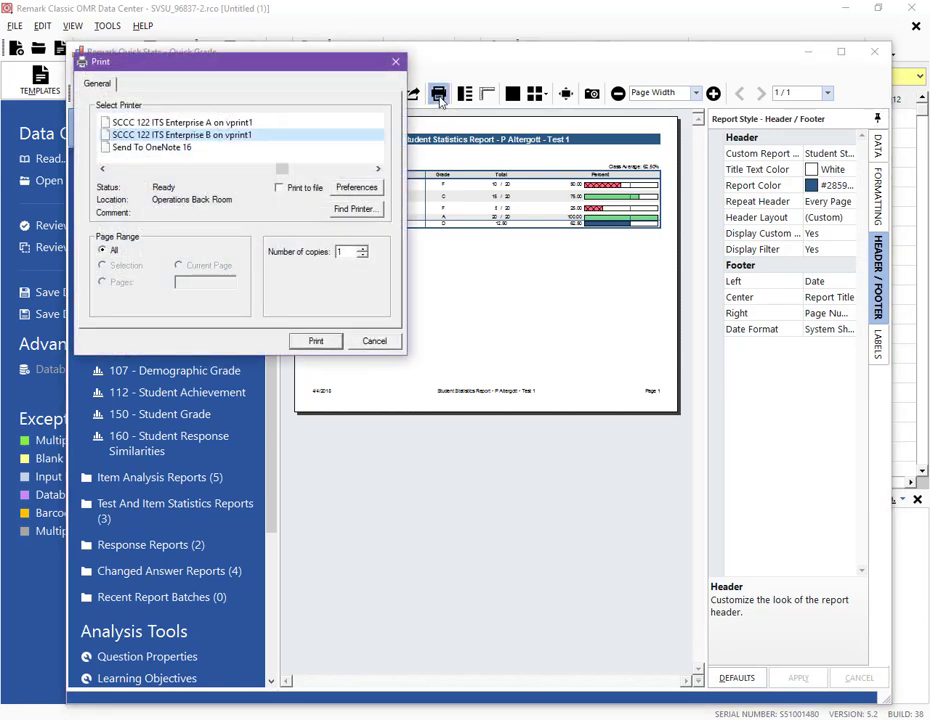
left_click(320, 343)
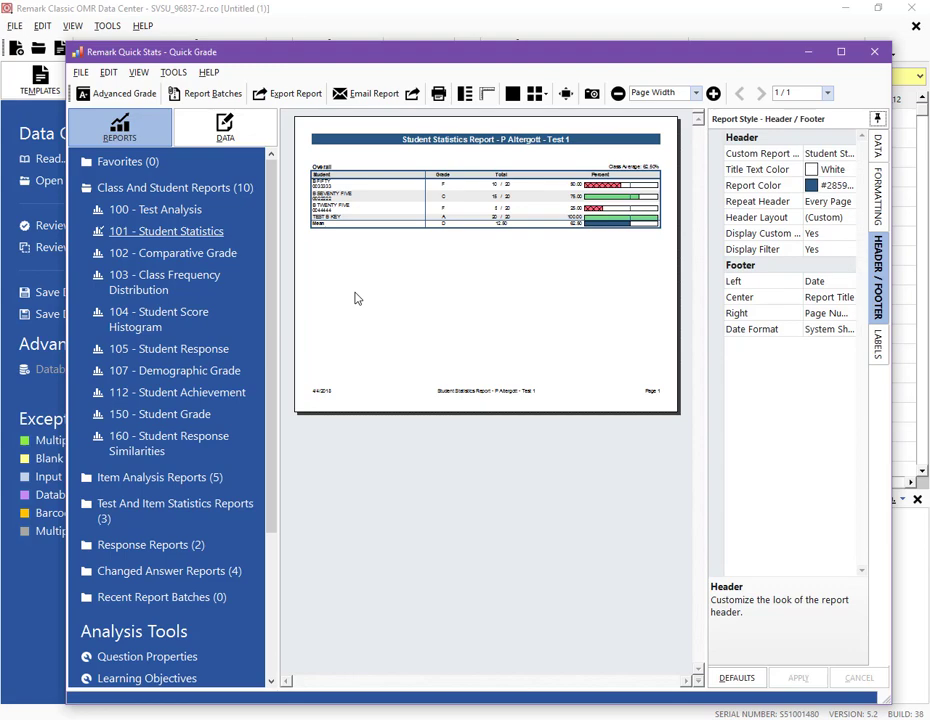
Run the 150 - Student Grade report with all four respondents added.
left_click(190, 424)
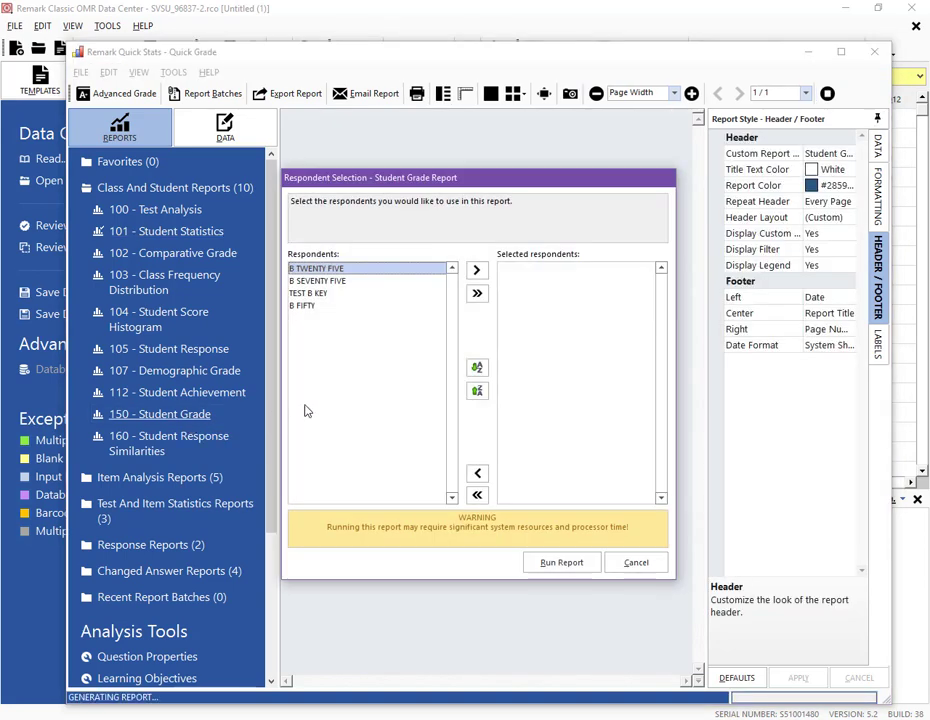
left_click(483, 300)
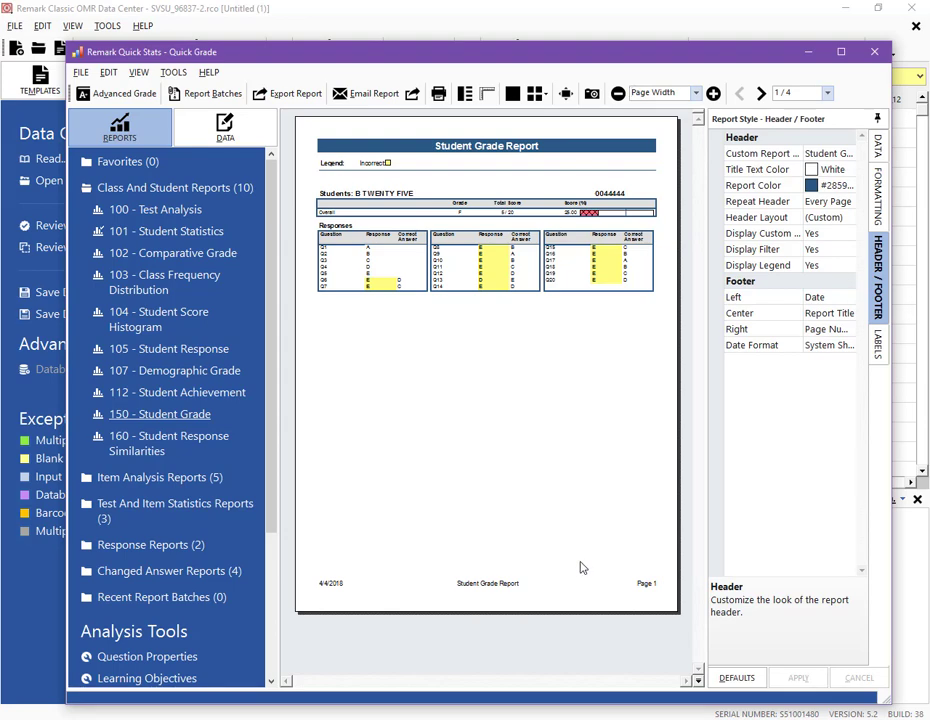
Set the Student Grade report's Sort Students option to Respondent ID and apply it.
left_click(878, 148)
left_click(847, 154)
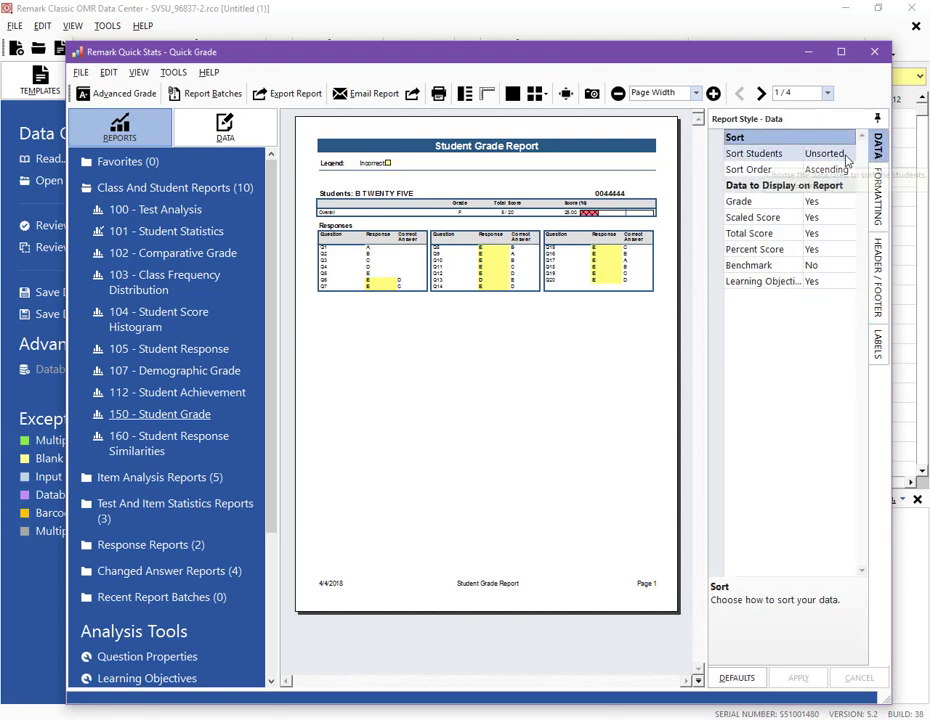
left_click(848, 155)
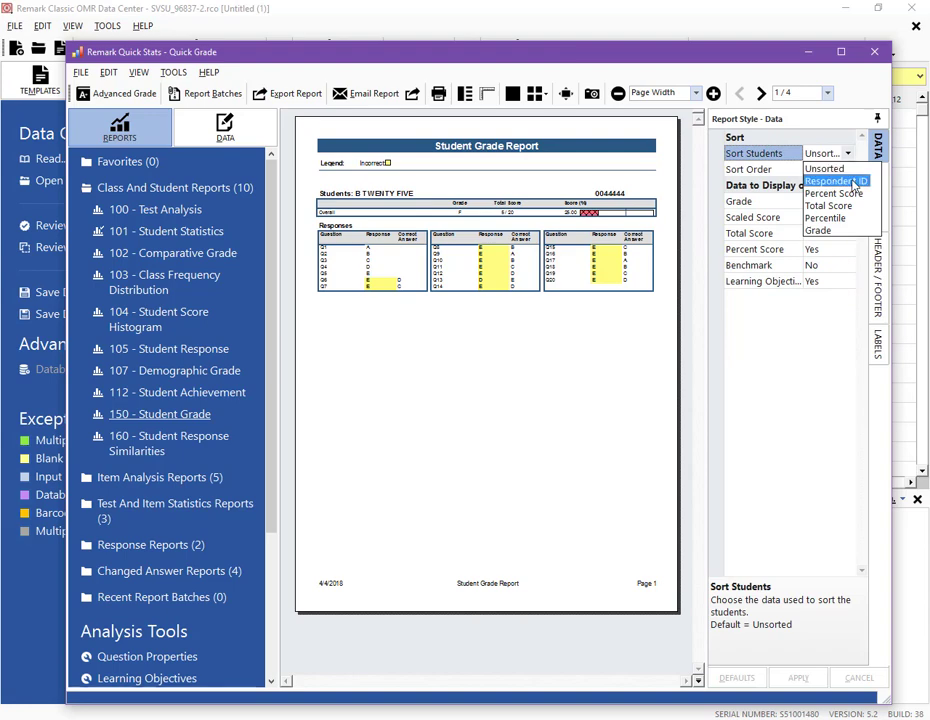
left_click(850, 182)
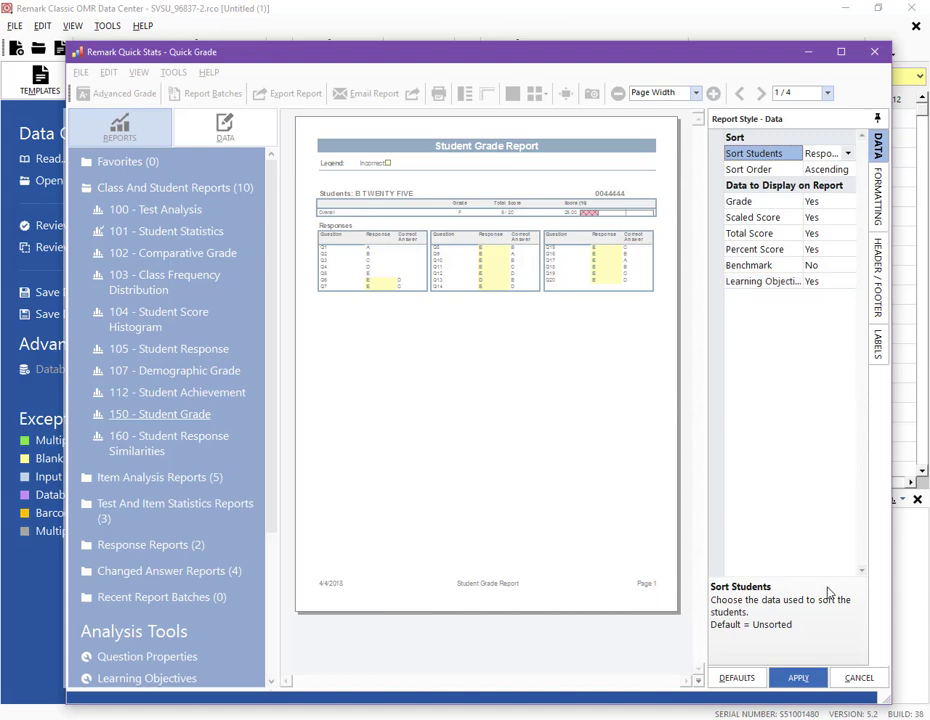
left_click(797, 678)
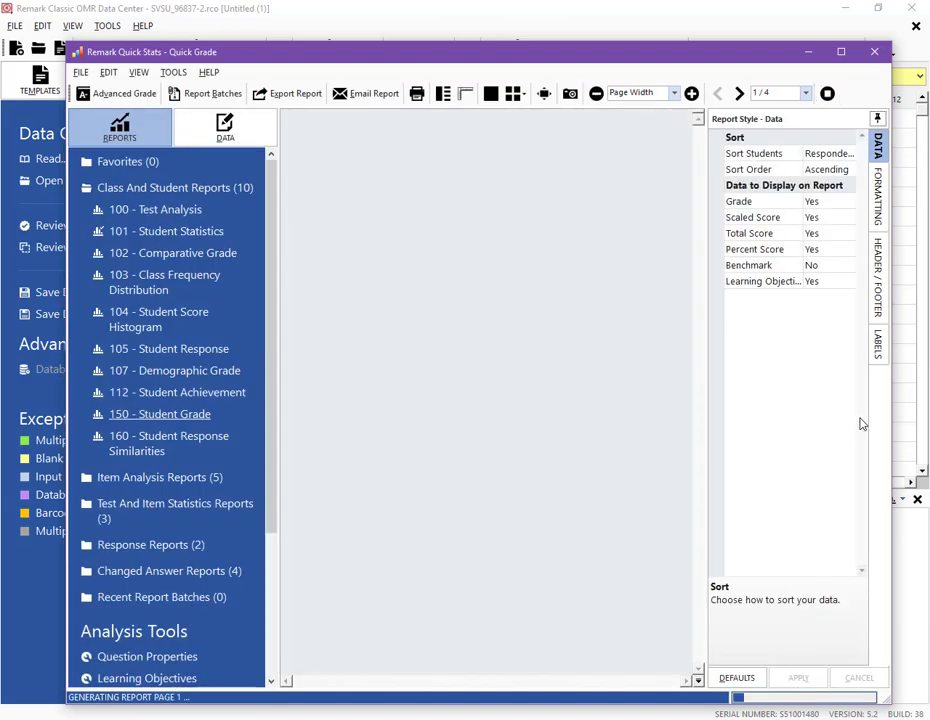
Add the instructor's name and 'Test 1' to the Student Grade title, then open 105 - Student Response.
left_click(878, 310)
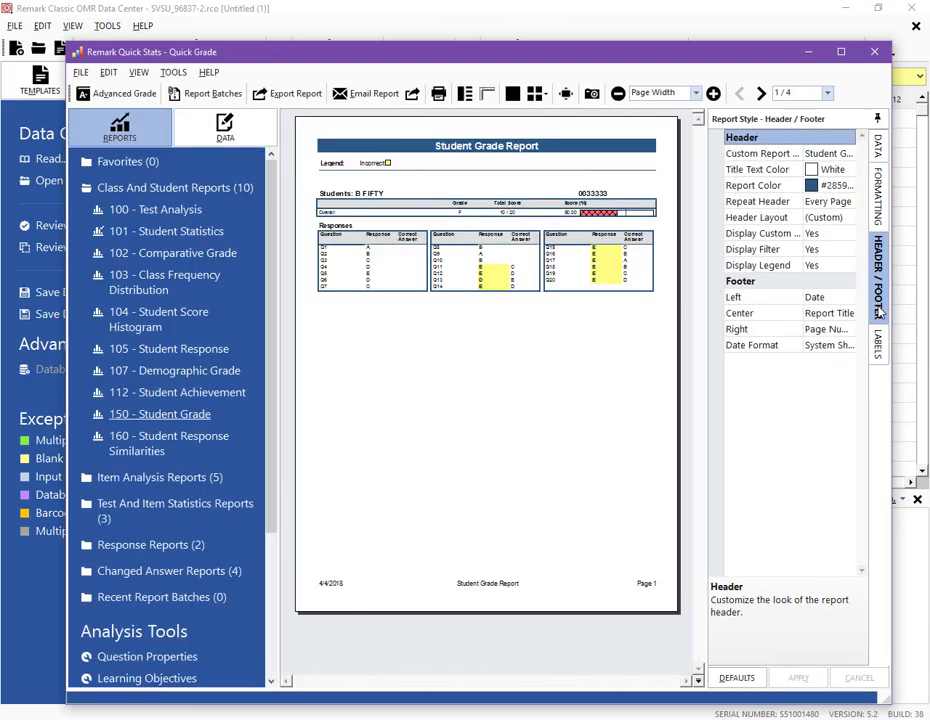
left_click(852, 155)
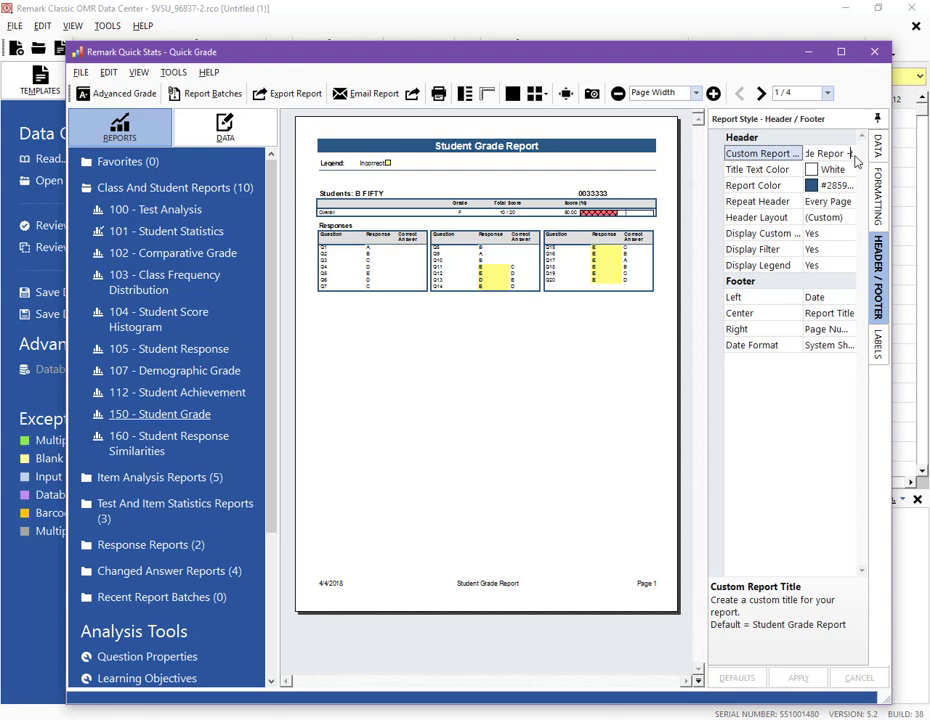
type("- P Alterg")
type("ott")
type(" - Test 1")
left_click(840, 203)
left_click(806, 679)
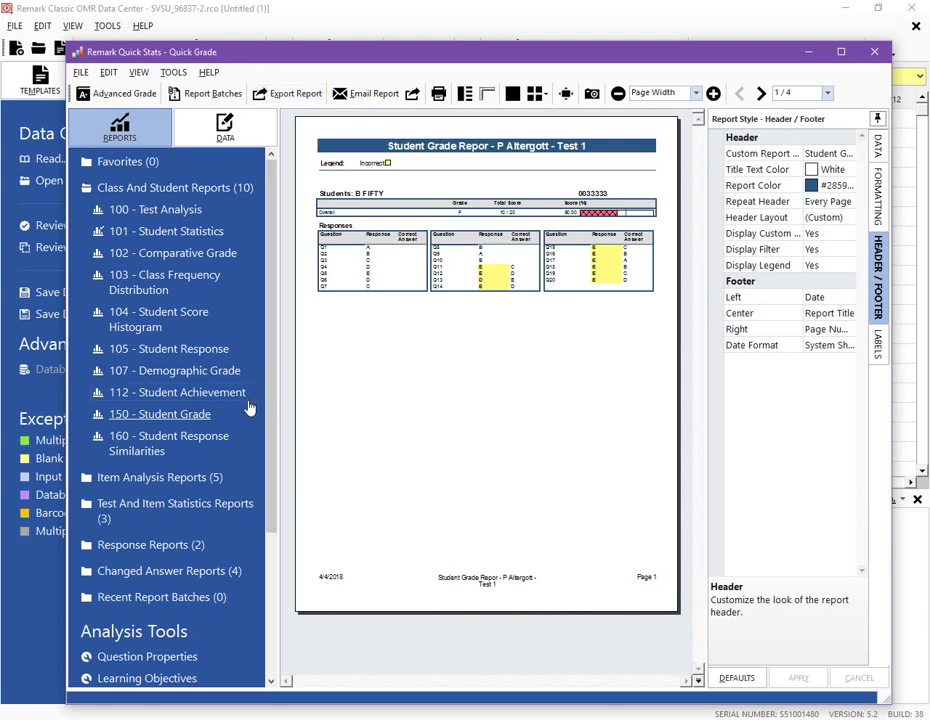
left_click(203, 350)
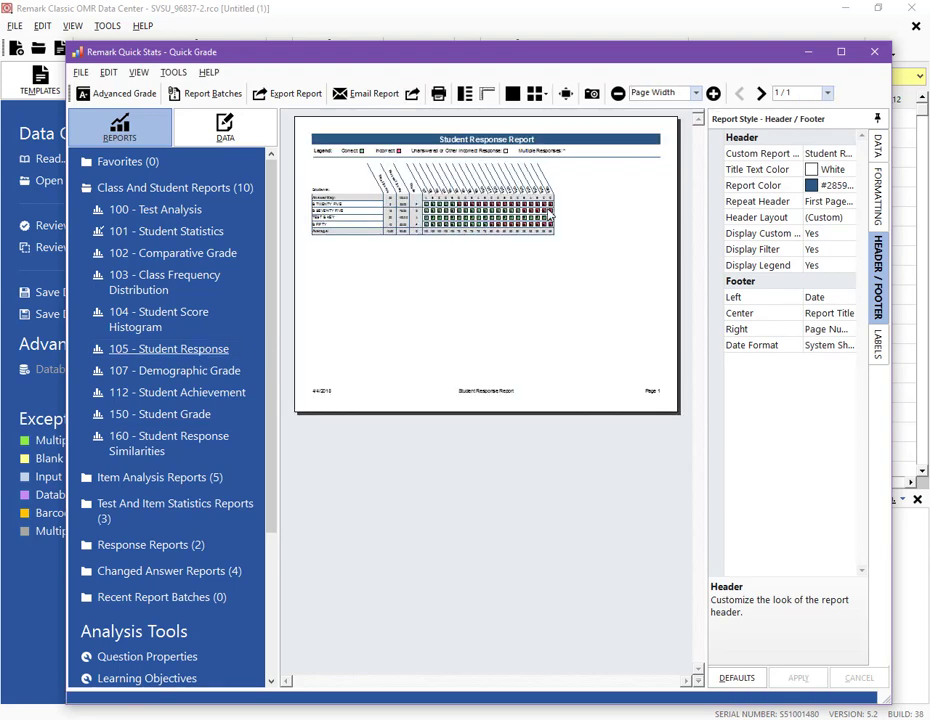
Sort the Student Response report's students by Respondent ID.
left_click(879, 148)
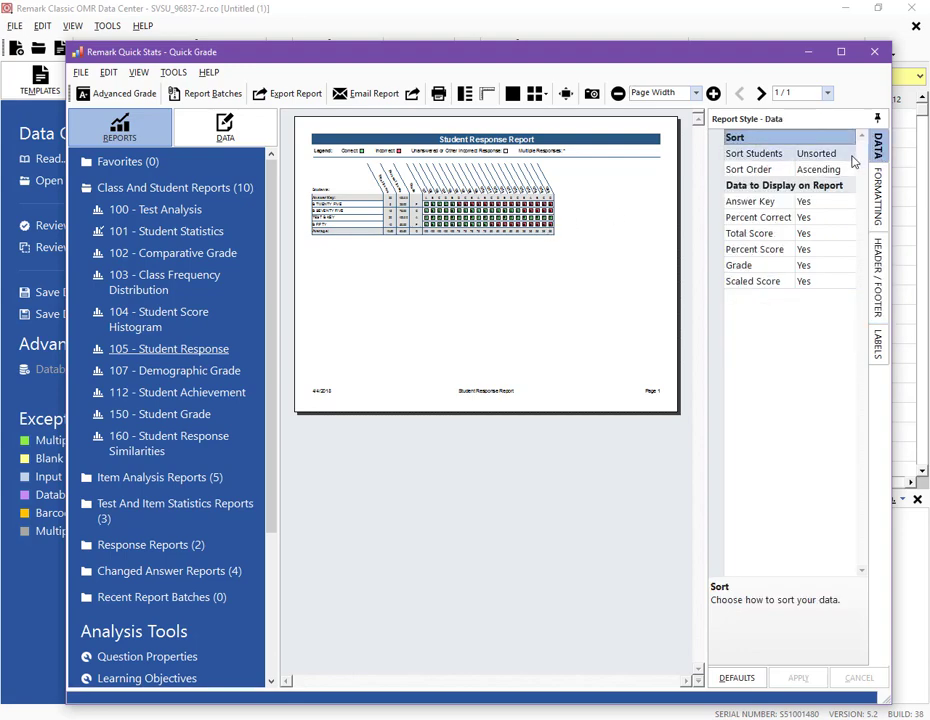
left_click(848, 155)
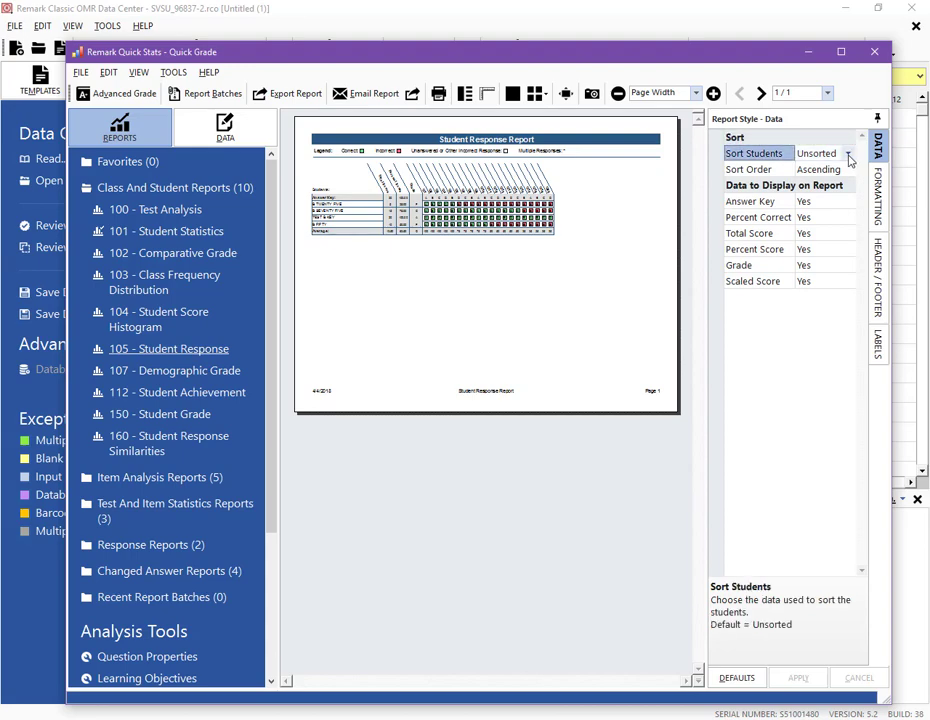
left_click(848, 158)
left_click(848, 183)
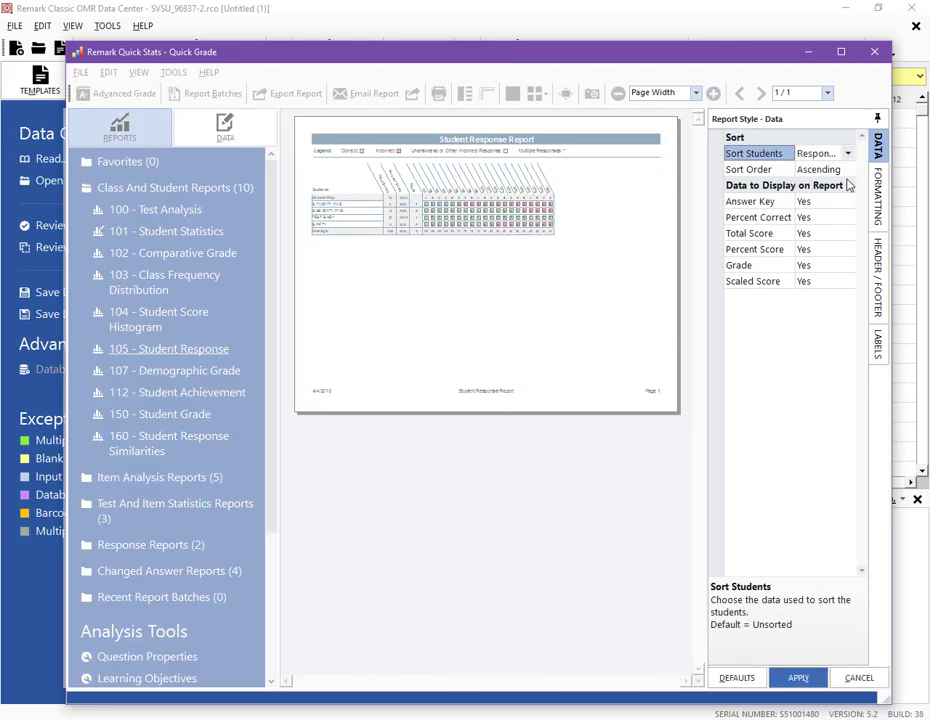
left_click(799, 678)
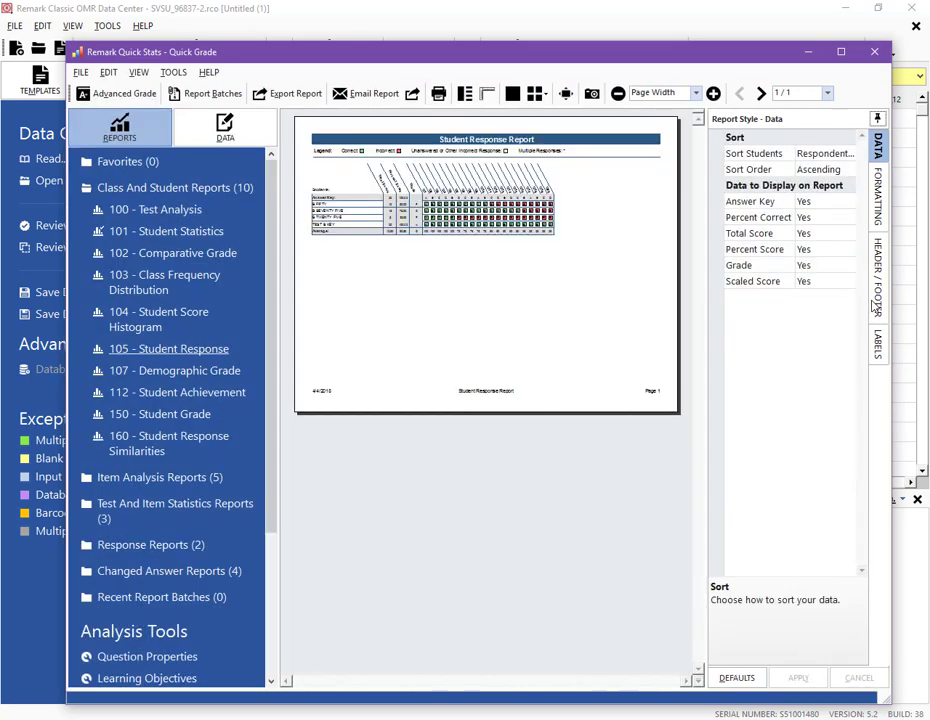
Append the instructor's name and 'Test 1' to the Student Response report's custom title.
left_click(880, 303)
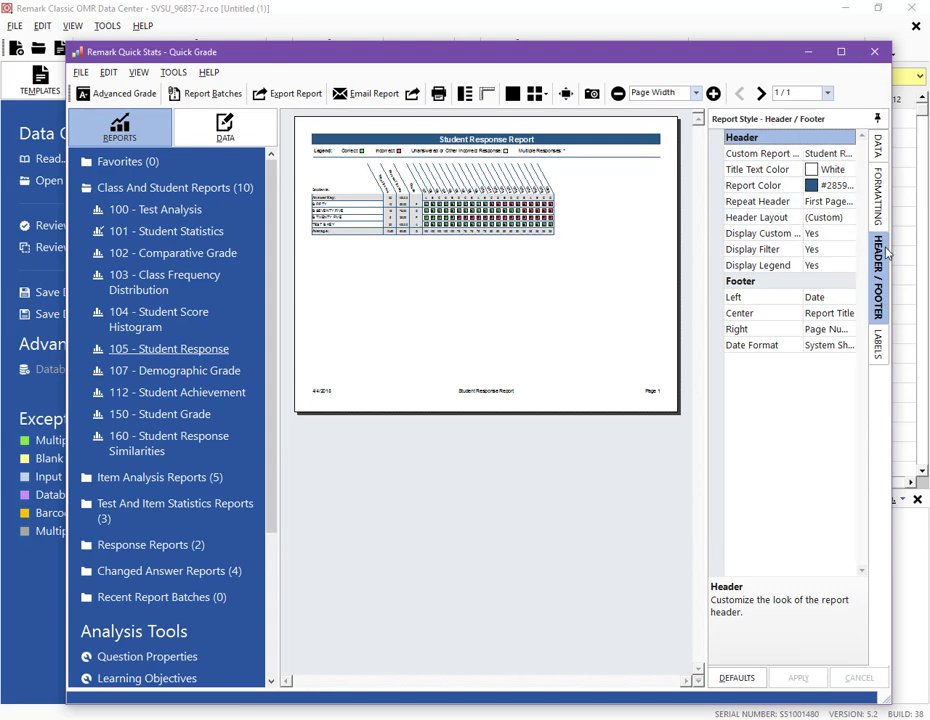
left_click(843, 154)
left_click(845, 153)
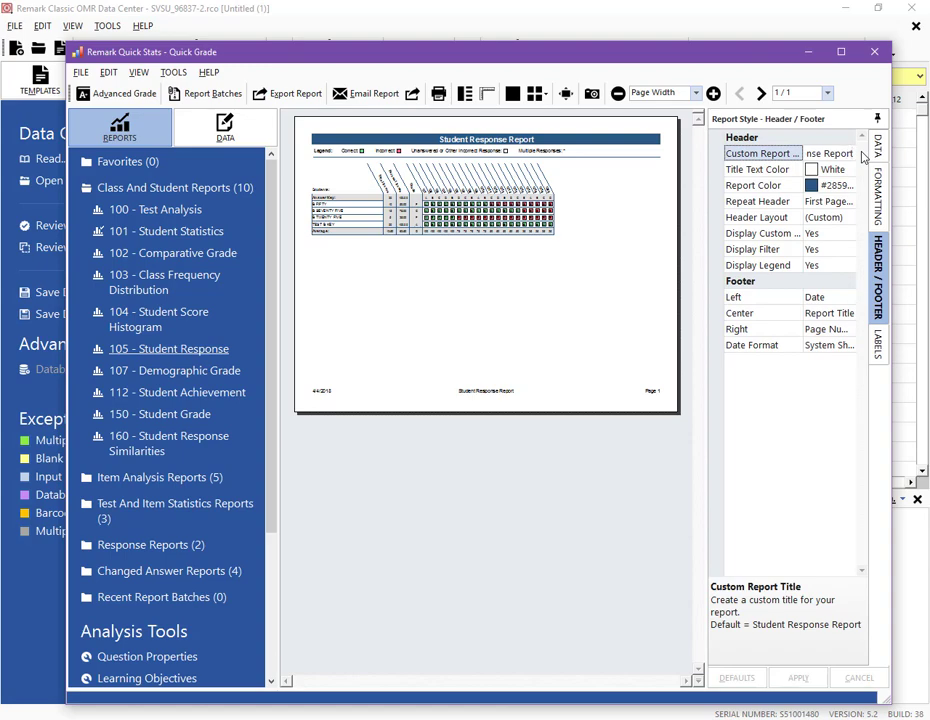
type("- P")
type(". Altergott - ")
type("Test 1")
key("Return")
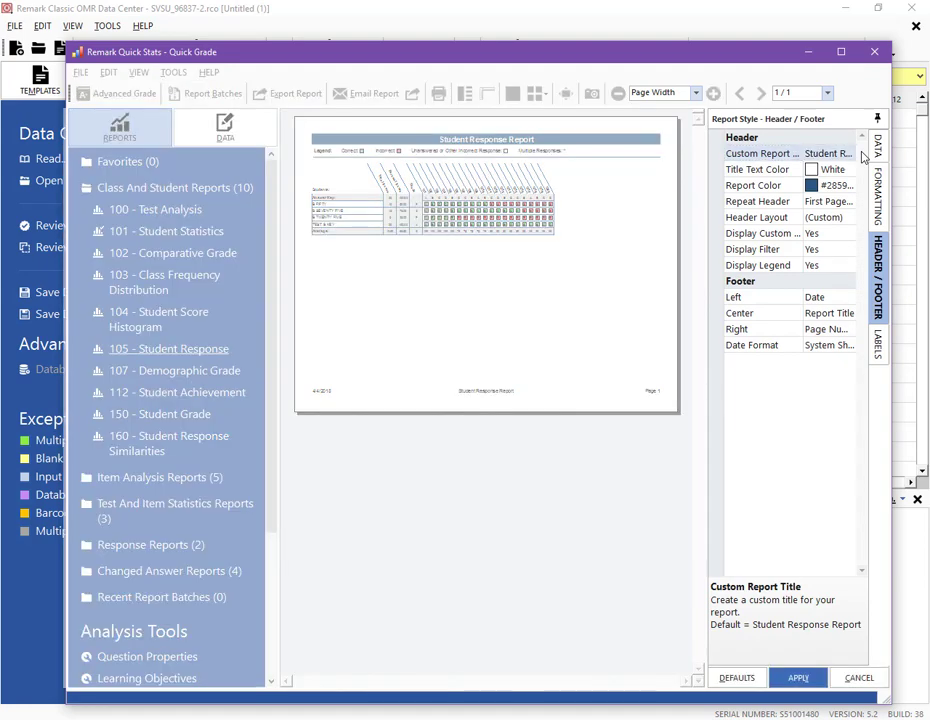
left_click(800, 678)
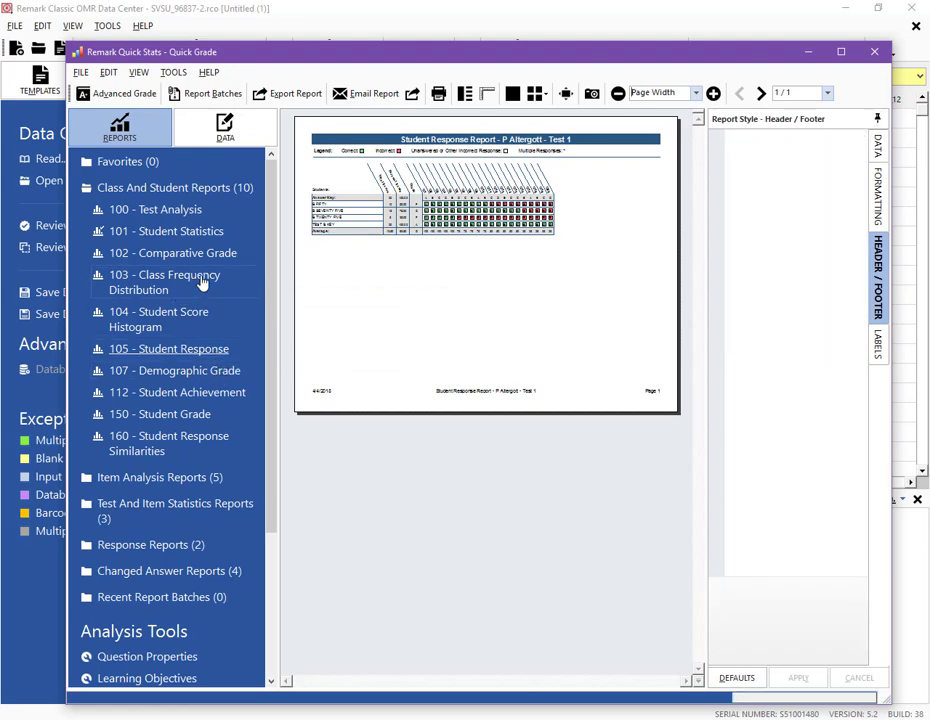
Title the Class Frequency Distribution Report '- <instructor's name> - Test 1', then expand Item Analysis Reports.
left_click(203, 284)
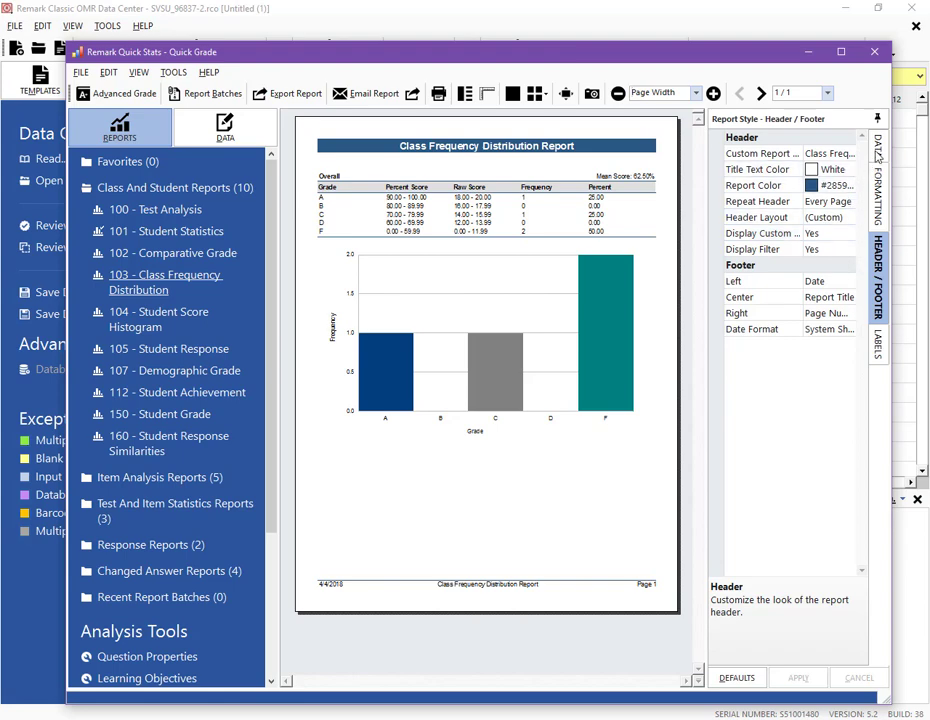
left_click(833, 156)
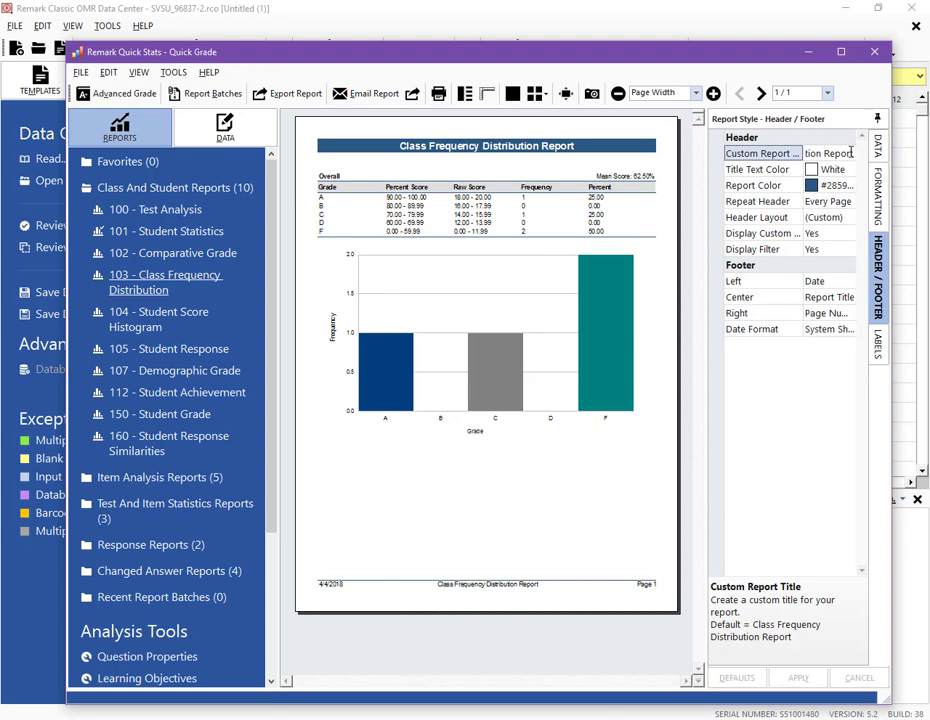
type("- ")
type("P Allergo")
type("tt")
type(" - Test 1")
left_click(797, 678)
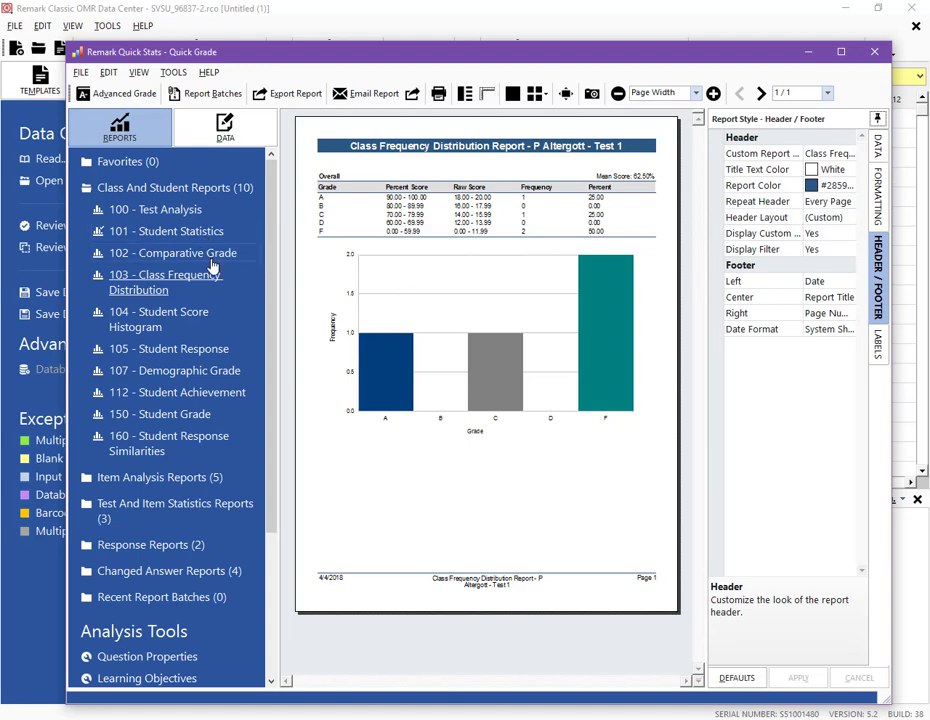
left_click(188, 481)
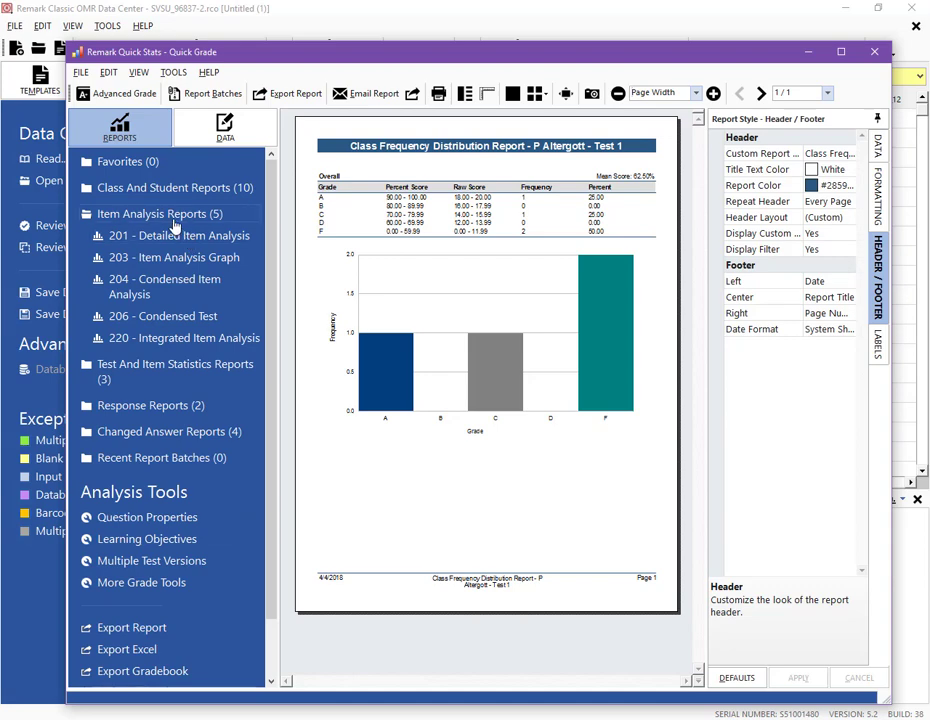
Generate the 206 Condensed Test Report titled with '- <instructor's name> - Test 1'.
left_click(177, 320)
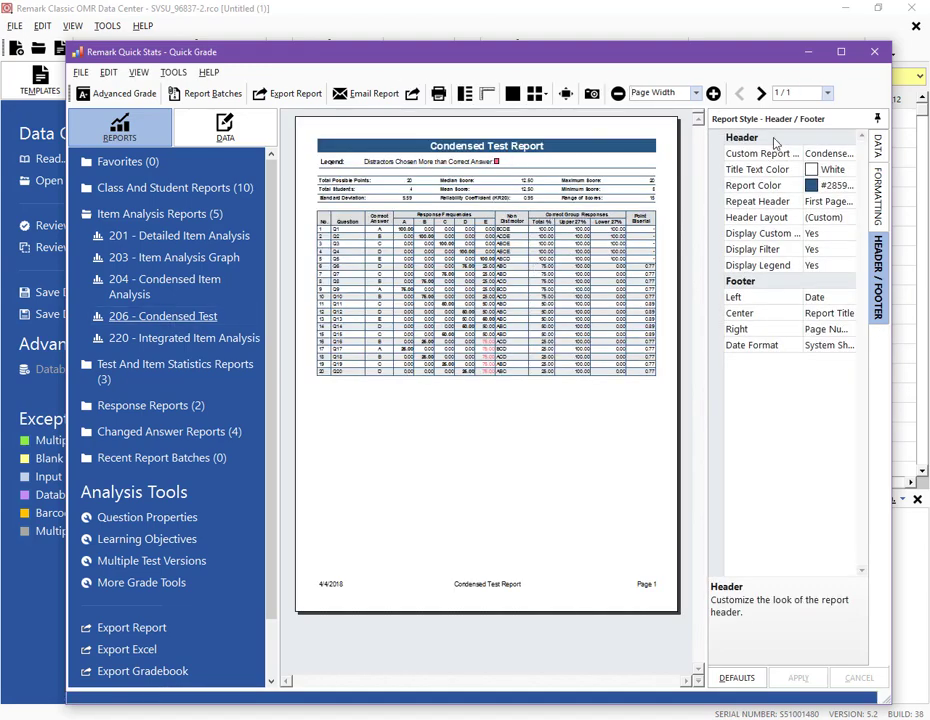
left_click(828, 155)
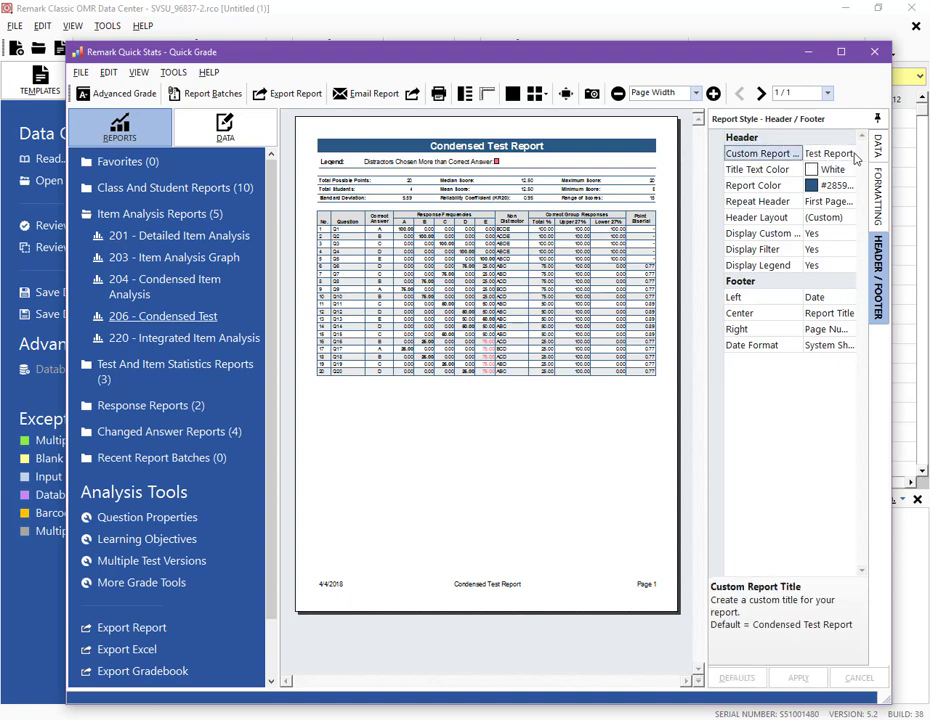
left_click(847, 156)
type("- P")
type(" Altergott")
type(" - Test")
type(" 1")
key("Return")
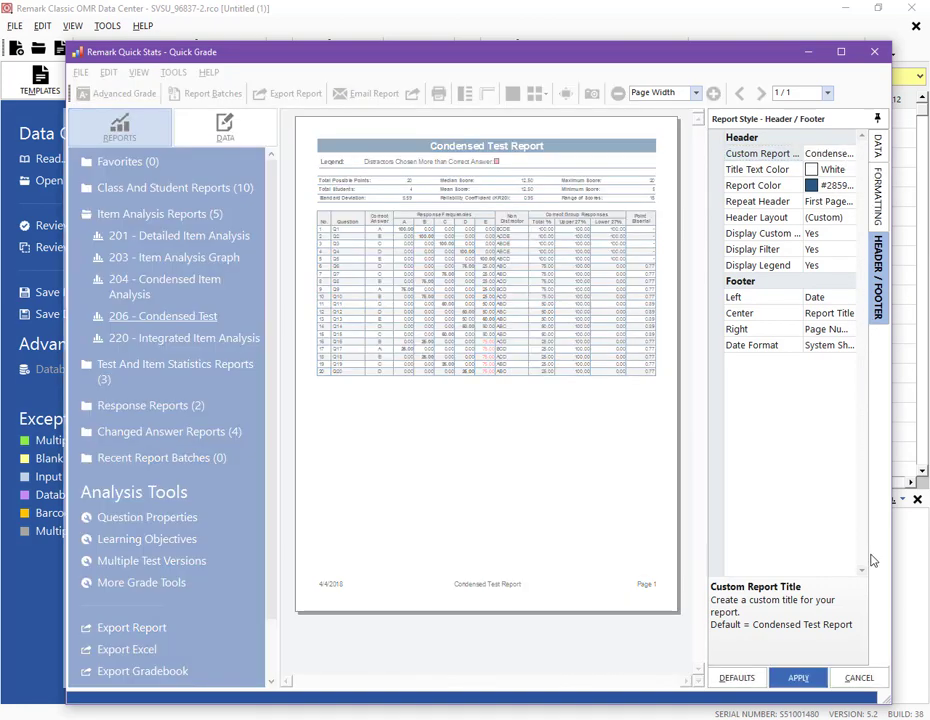
left_click(810, 678)
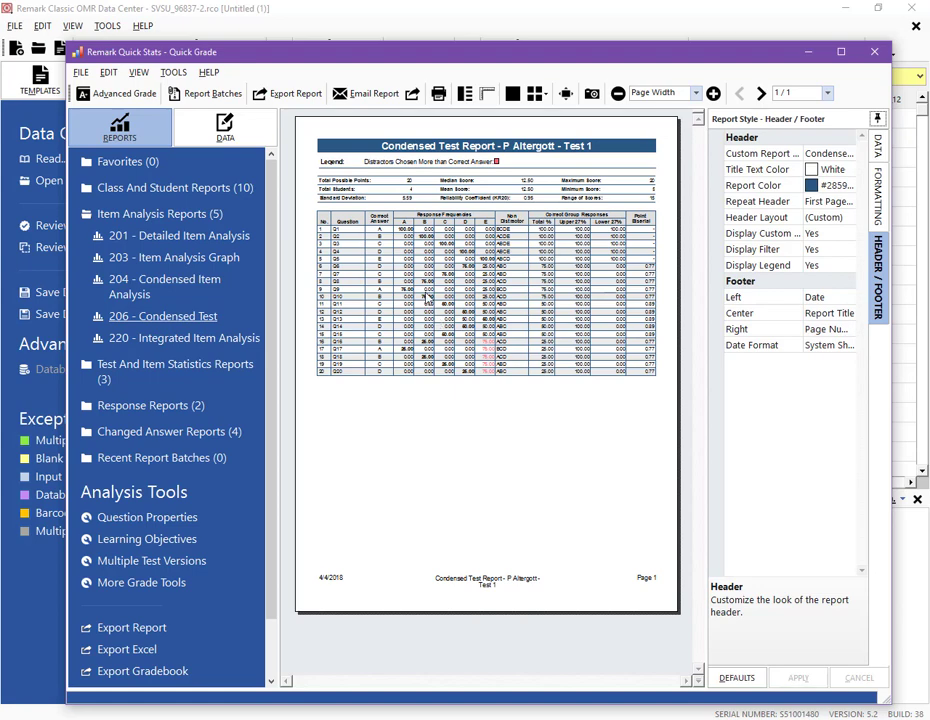
Export a Canvas LMS gradebook mapping student name to Name and SIS User ID to Student ID.
left_click(413, 95)
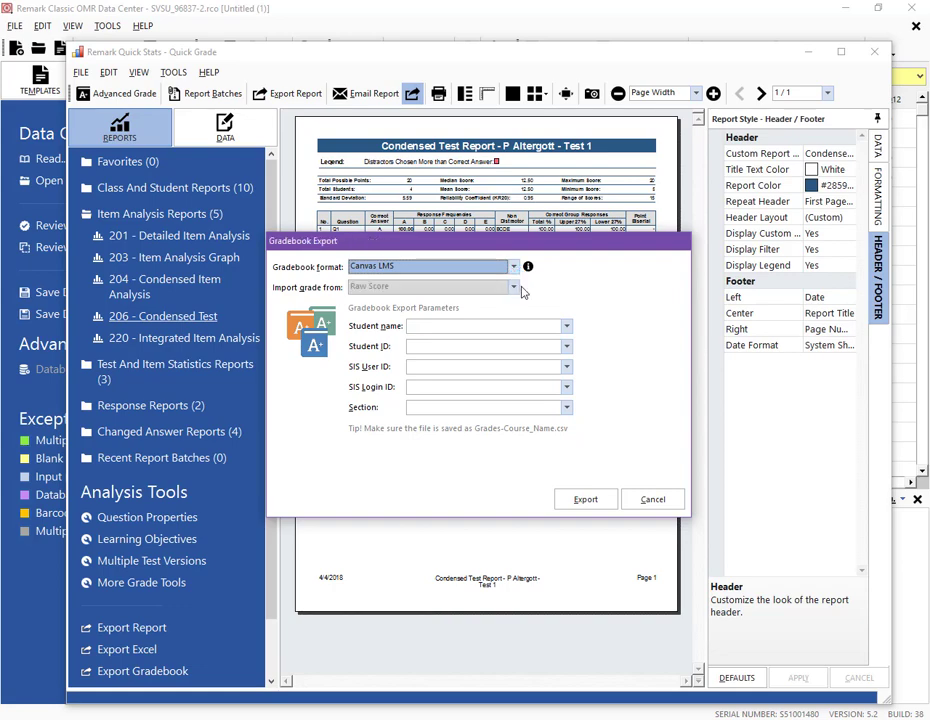
left_click(515, 270)
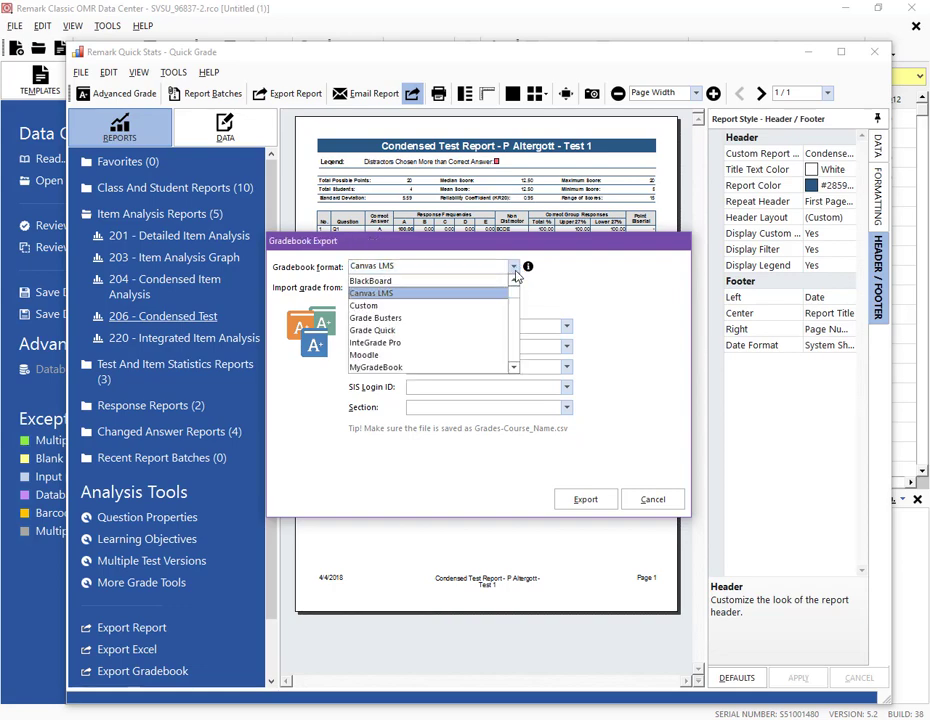
left_click(456, 295)
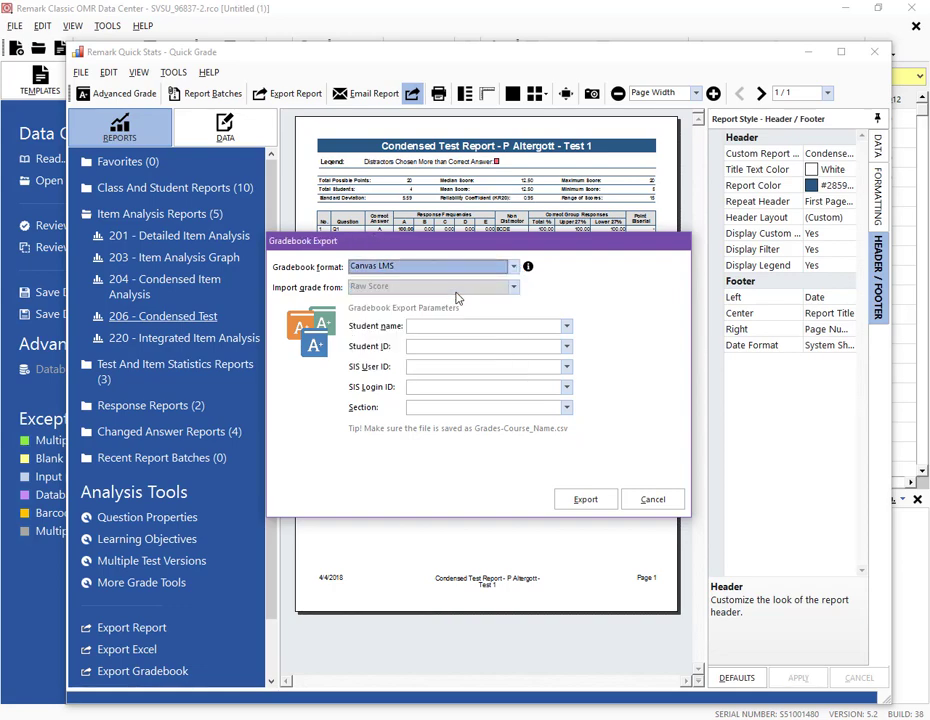
left_click(567, 331)
left_click(541, 344)
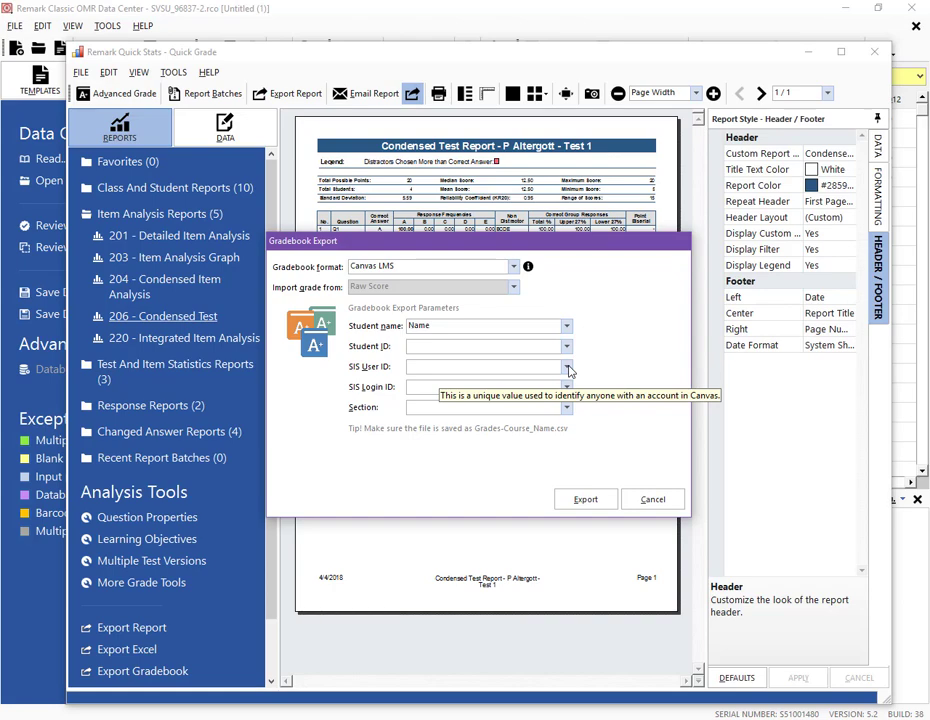
left_click(567, 367)
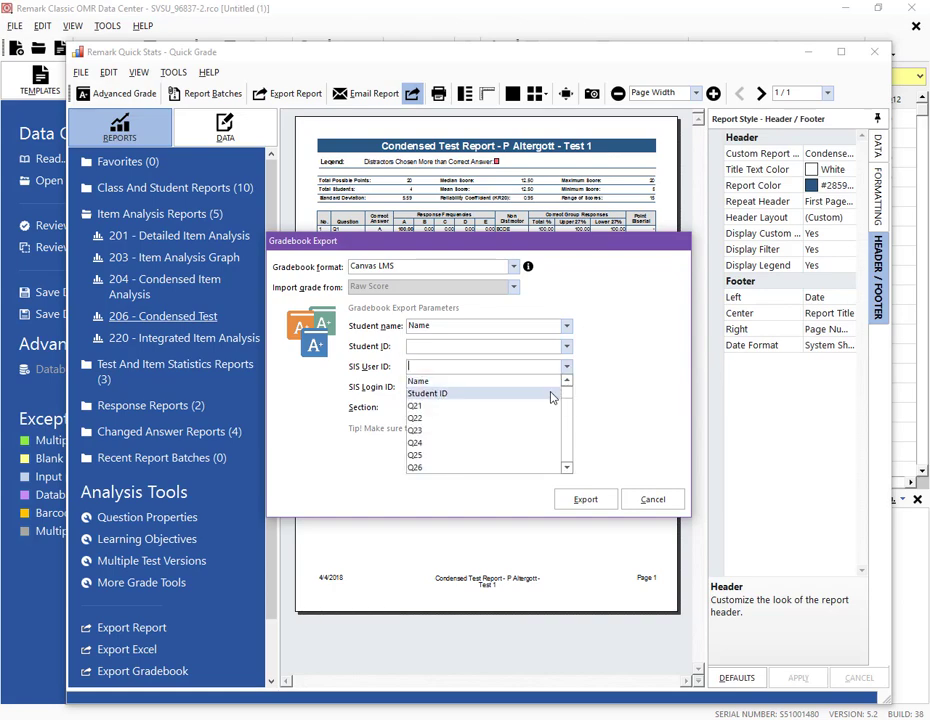
left_click(553, 395)
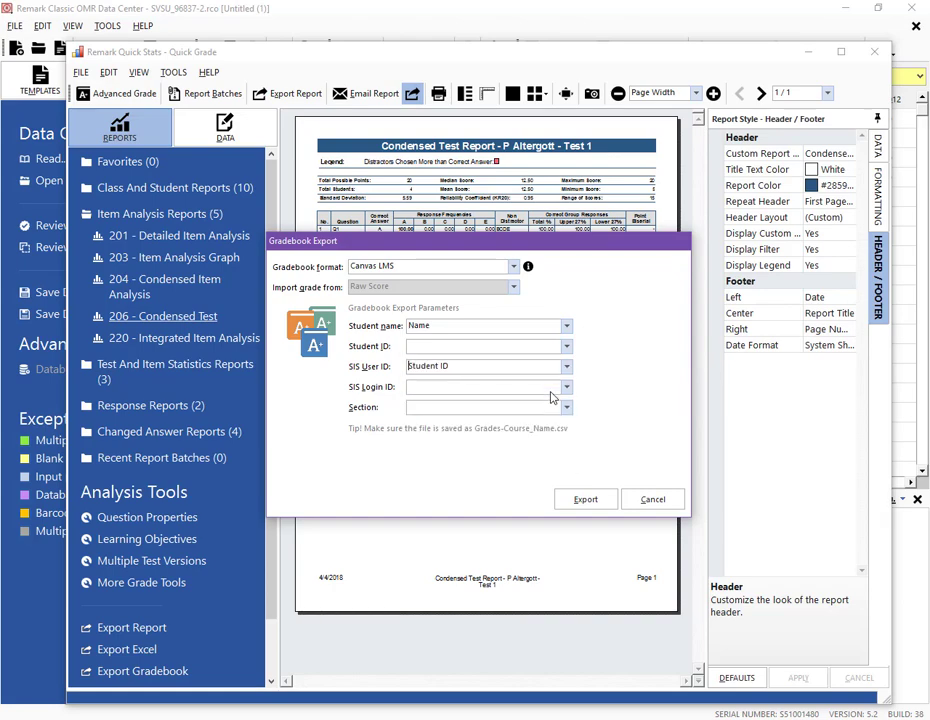
left_click(586, 500)
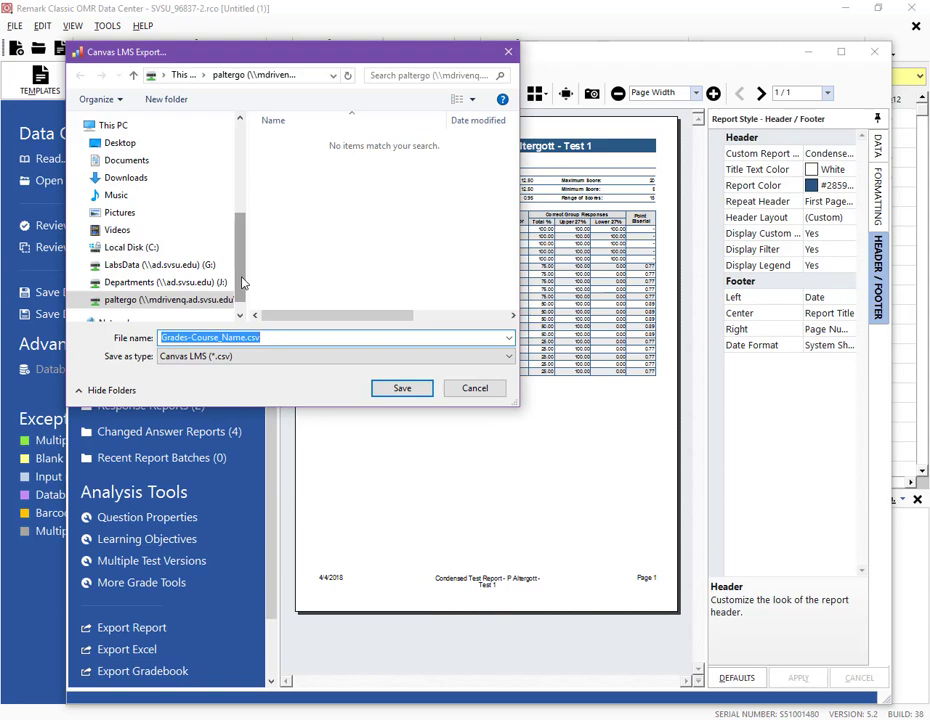
Save the export as Grades-Course_Name_<instructor's name>_Test1.csv.
left_click_drag(241, 282, 240, 288)
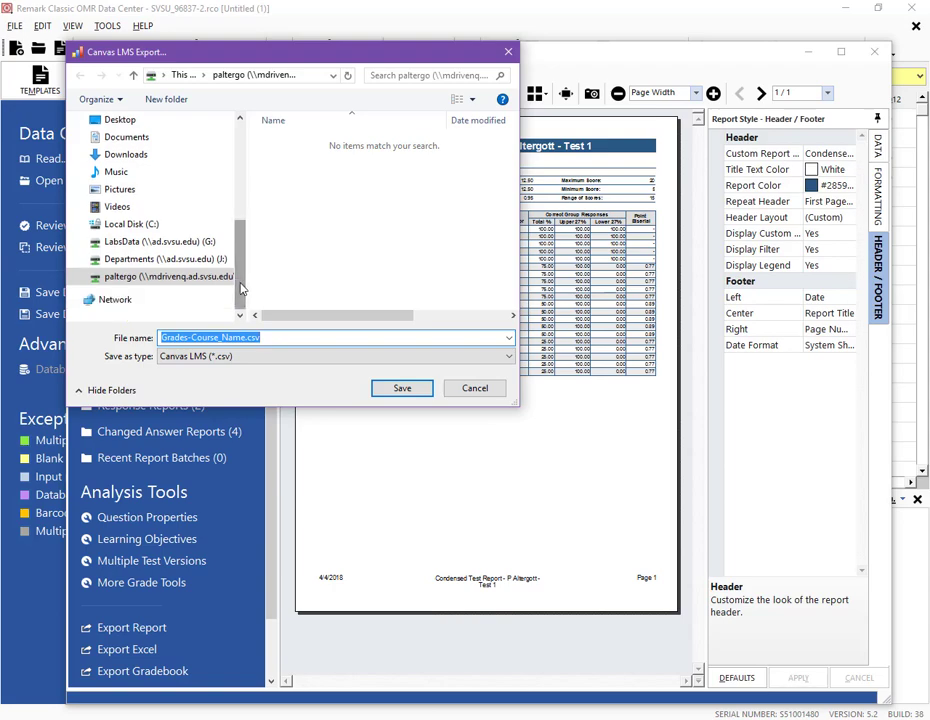
left_click(258, 337)
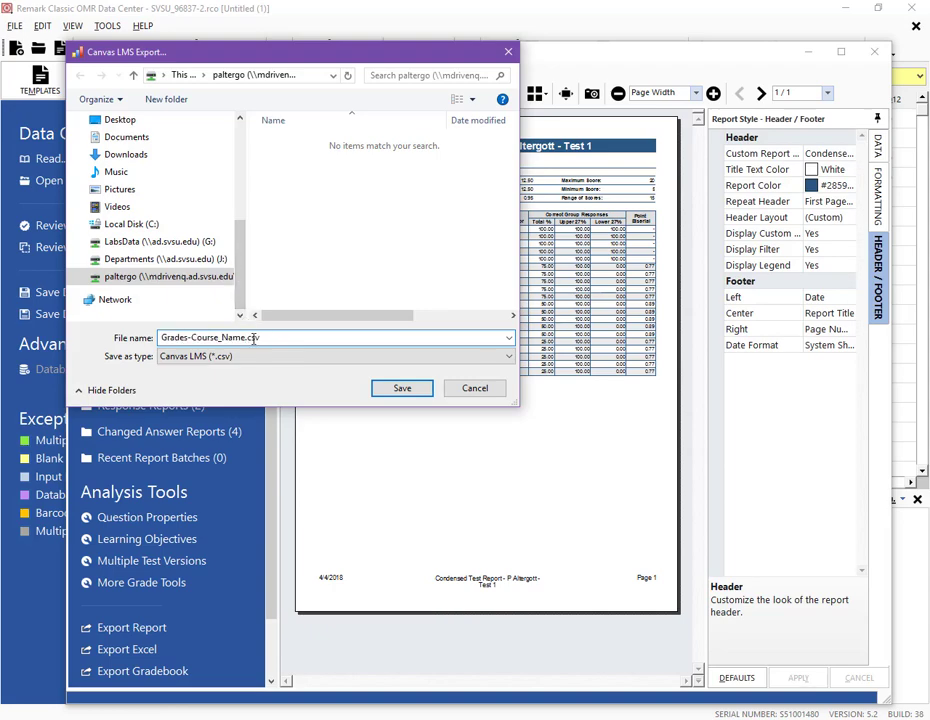
key("Left")
key("Left")
key("Left")
key("Left")
type("_PAltergott_Test1")
left_click(401, 392)
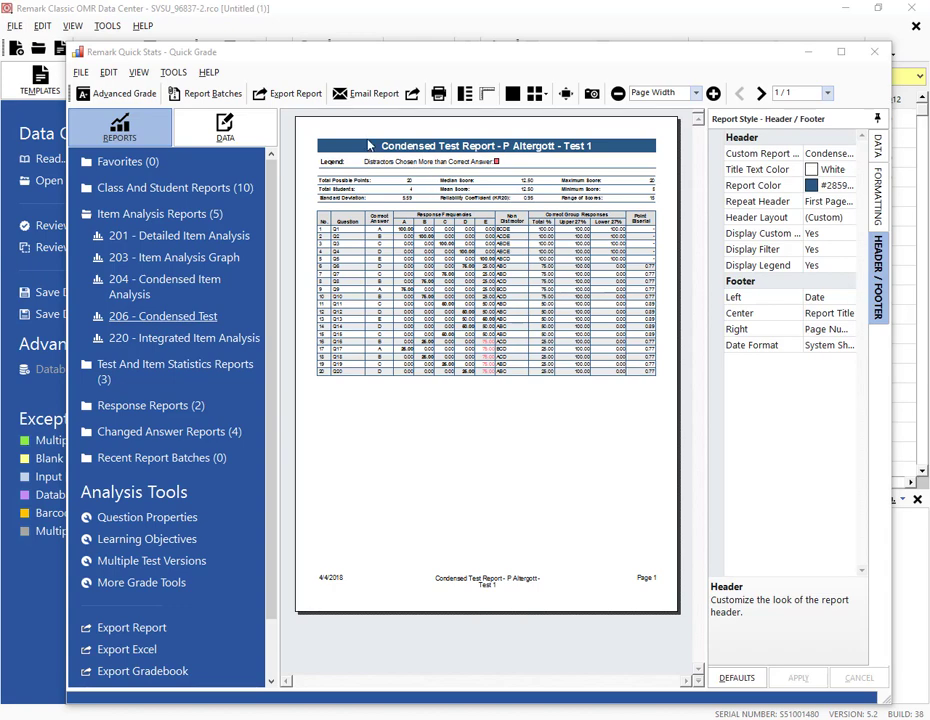
Exit the Quick Grade window, then quit Remark choosing Don't Save.
left_click(80, 73)
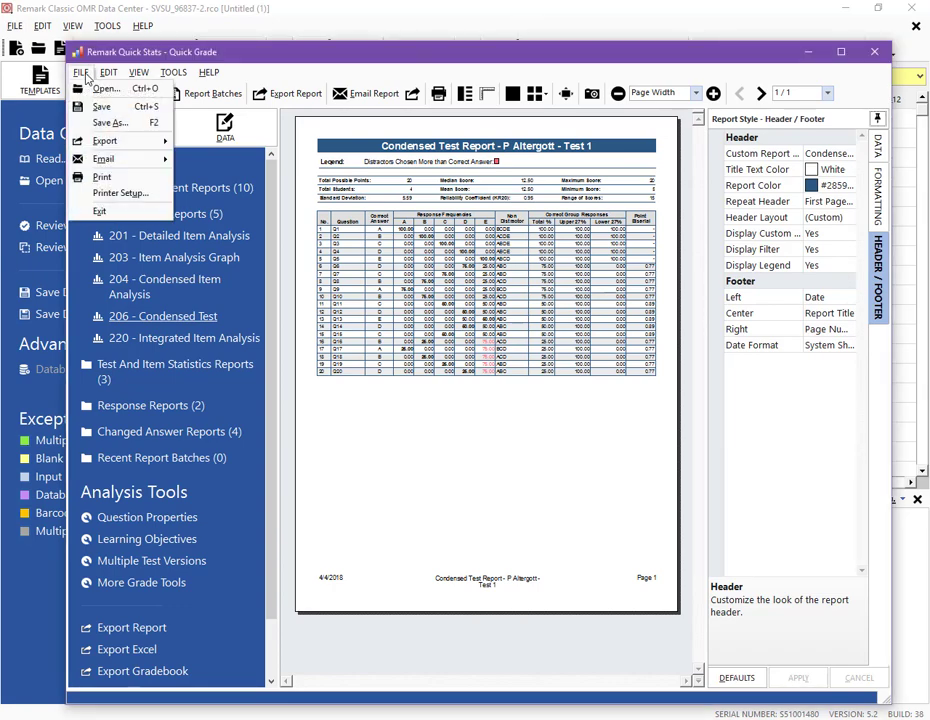
left_click(102, 211)
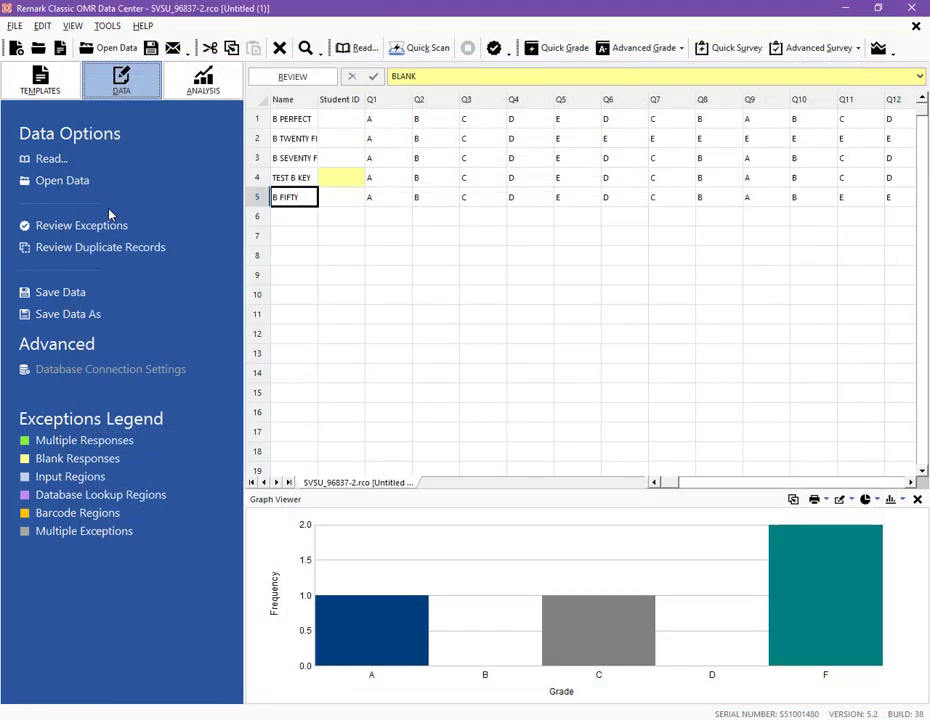
left_click(15, 26)
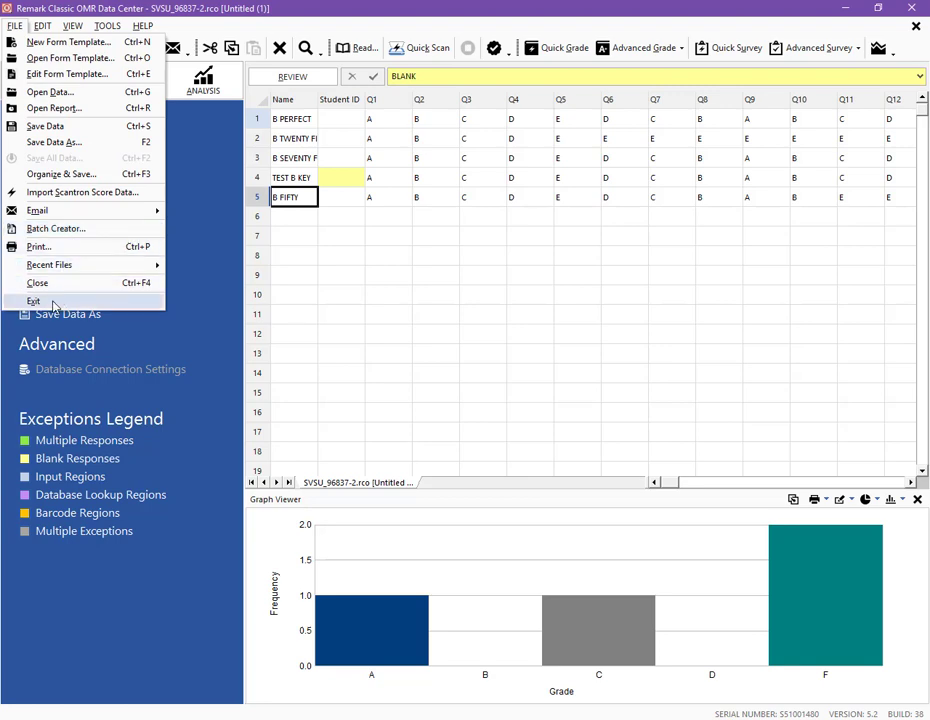
left_click(34, 301)
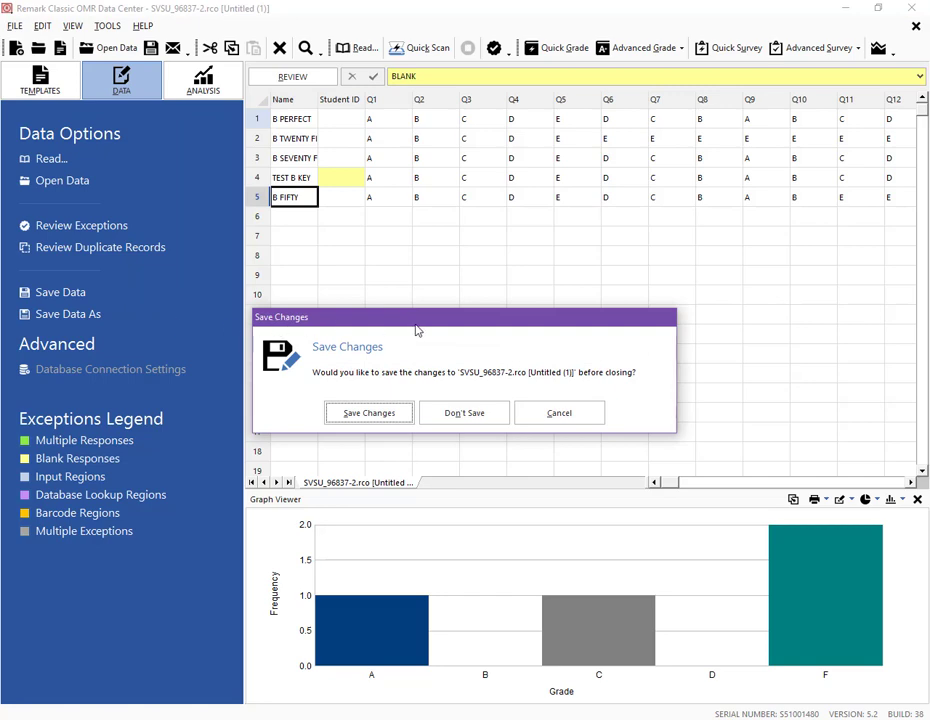
left_click(474, 414)
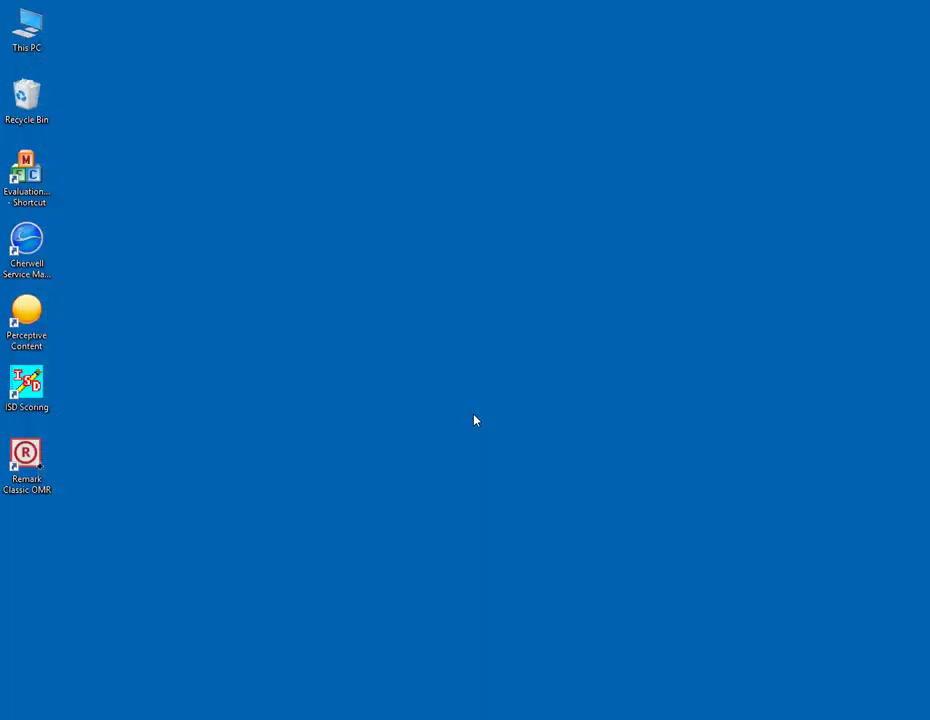